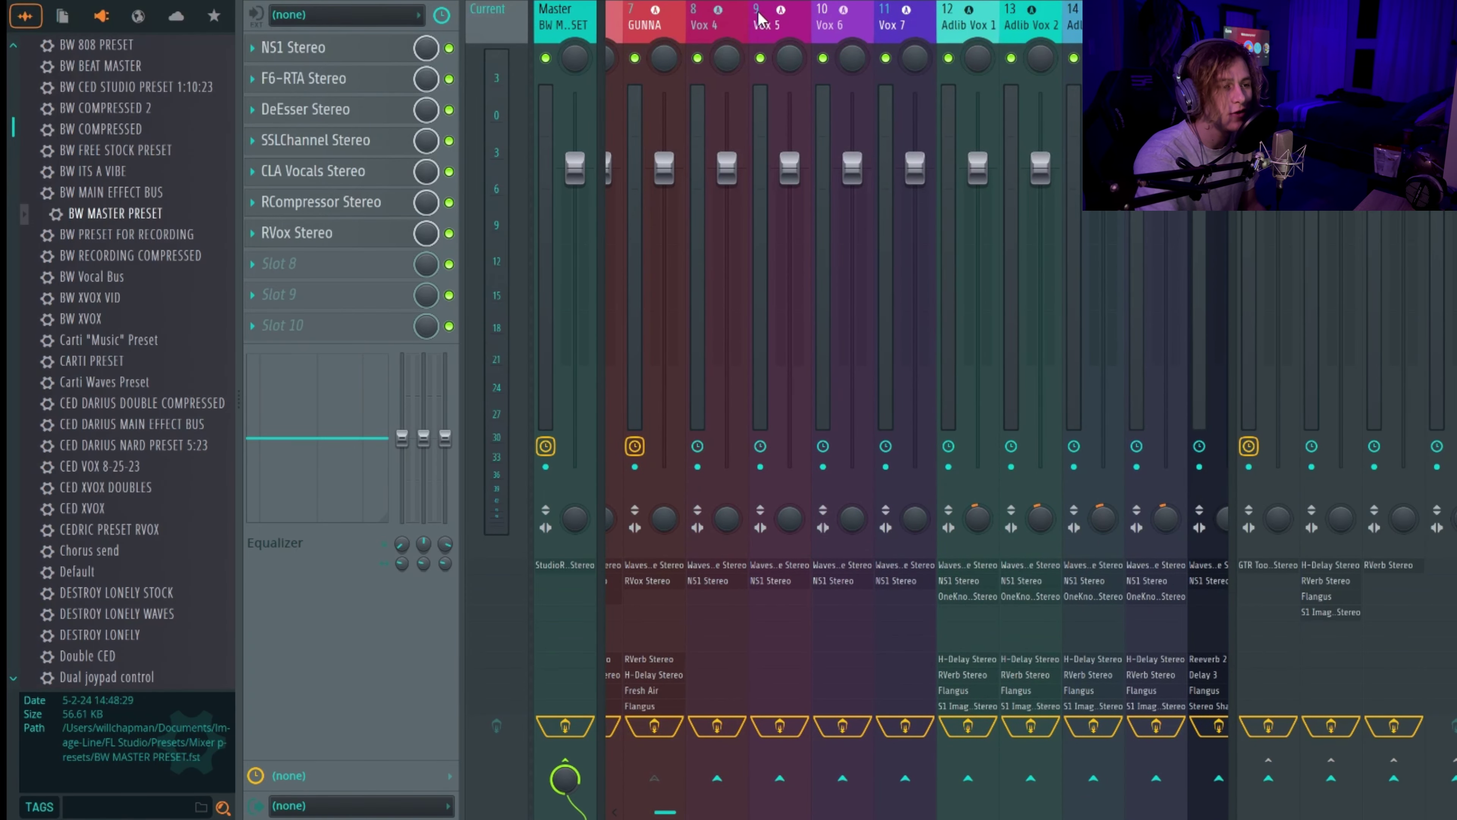
Step: Look over the mixer's vocal tracks and inspect the effect chains on the Master and REC VOX tracks
{"action": "scroll", "coordinate": [760, 14], "scroll_direction": "left", "scroll_amount": 6}
{"action": "scroll", "coordinate": [917, 410], "scroll_direction": "right", "scroll_amount": 8}
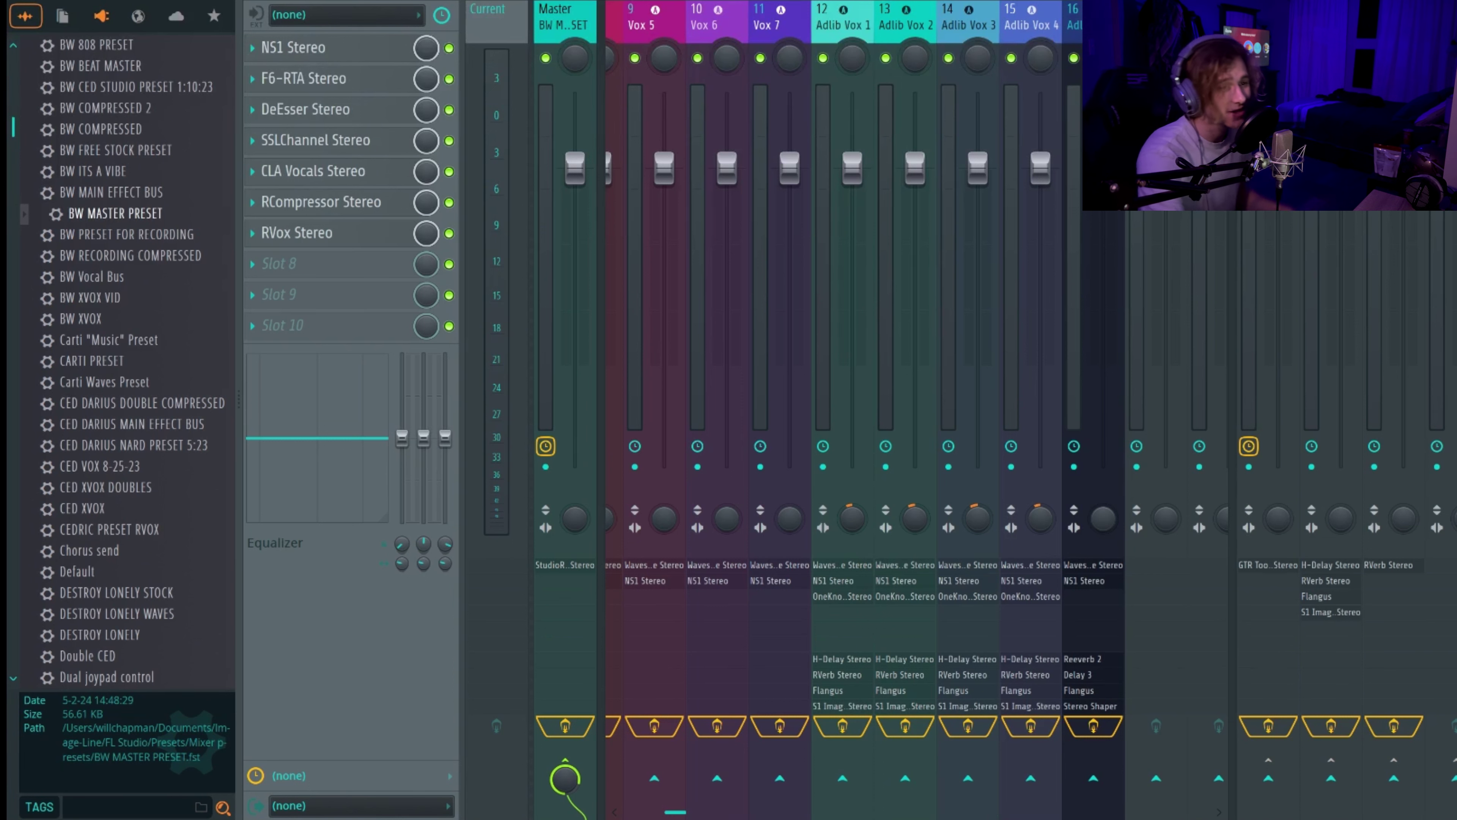
{"action": "scroll", "coordinate": [665, 11], "scroll_direction": "left", "scroll_amount": 8}
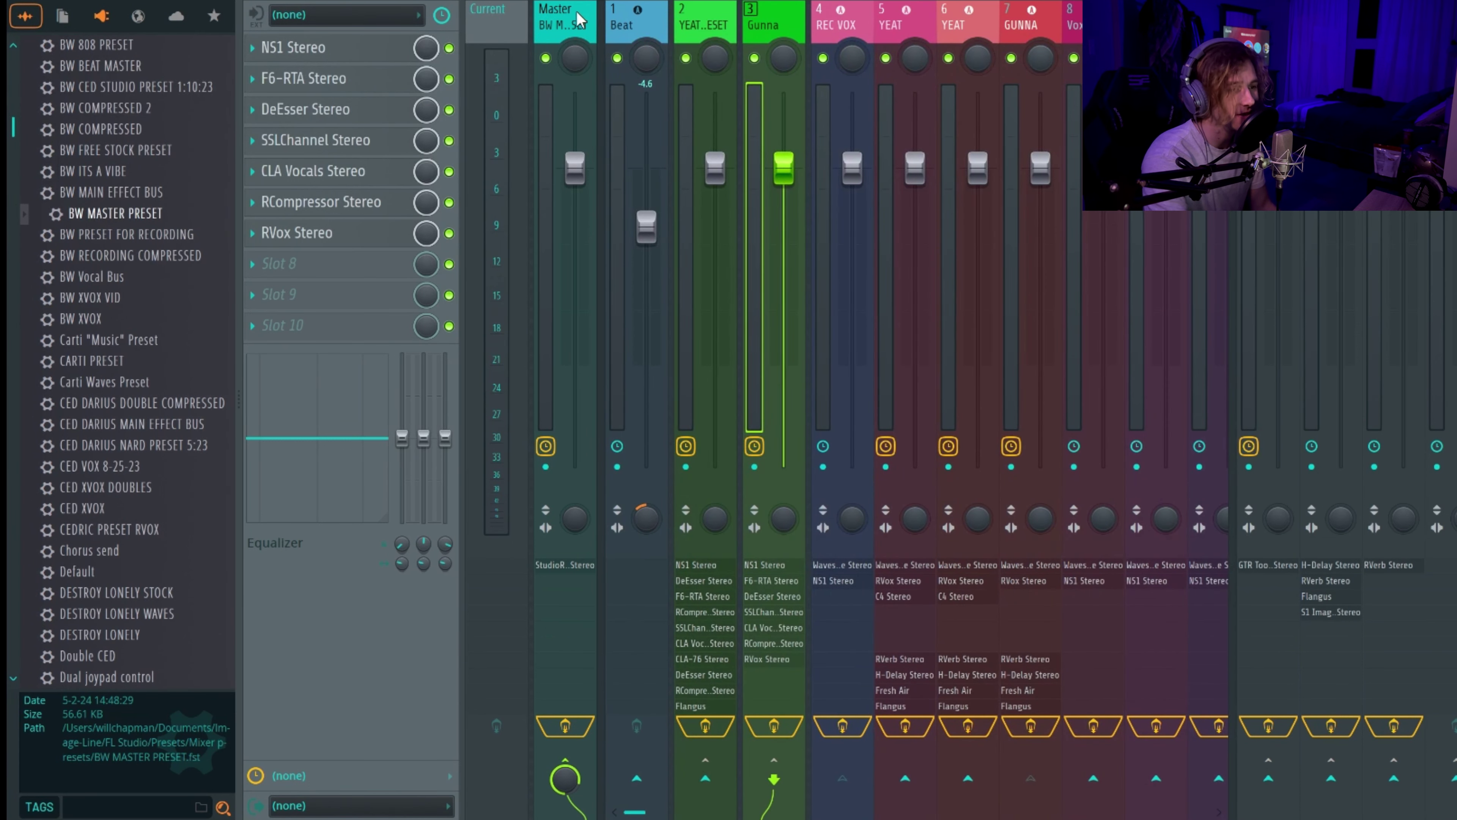
{"action": "left_click", "coordinate": [580, 20]}
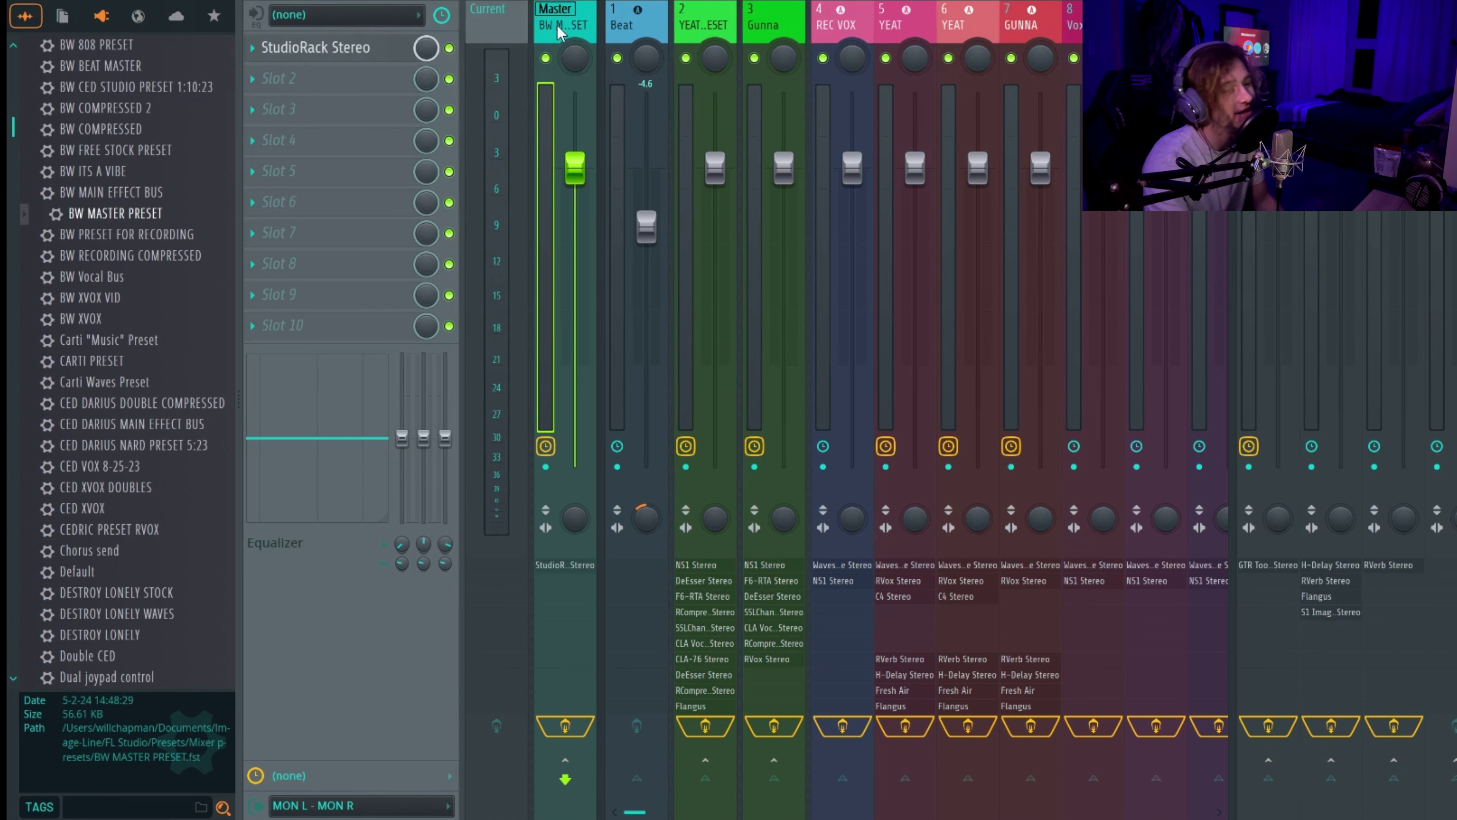
{"action": "left_click", "coordinate": [811, 20]}
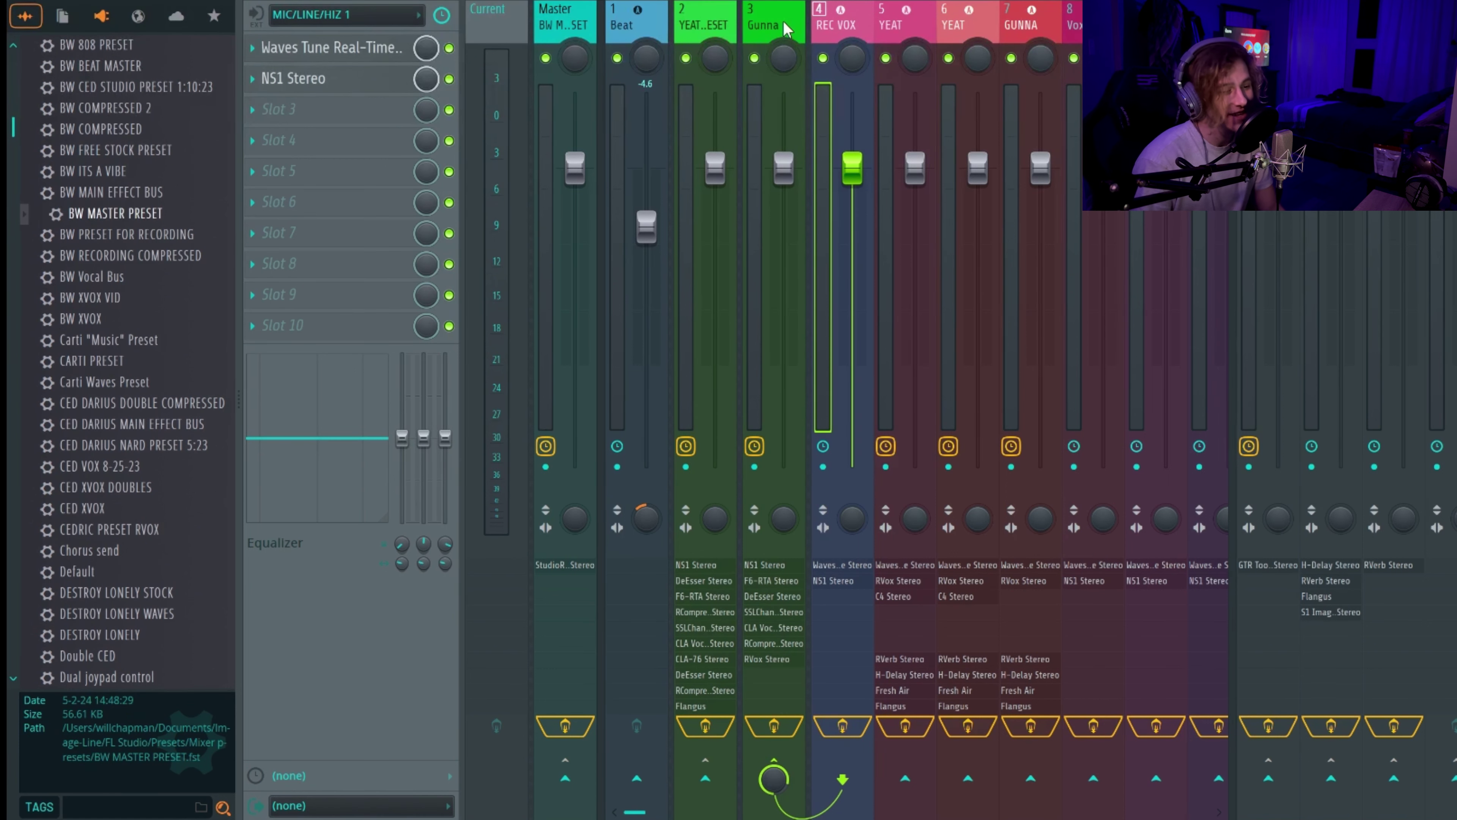
Step: Inspect the effect chains of Adlib Vox 1 through 5, including the Fruity Stereo Shaper settings on Adlib Vox 5
{"action": "scroll", "coordinate": [849, 32], "scroll_direction": "right", "scroll_amount": 8}
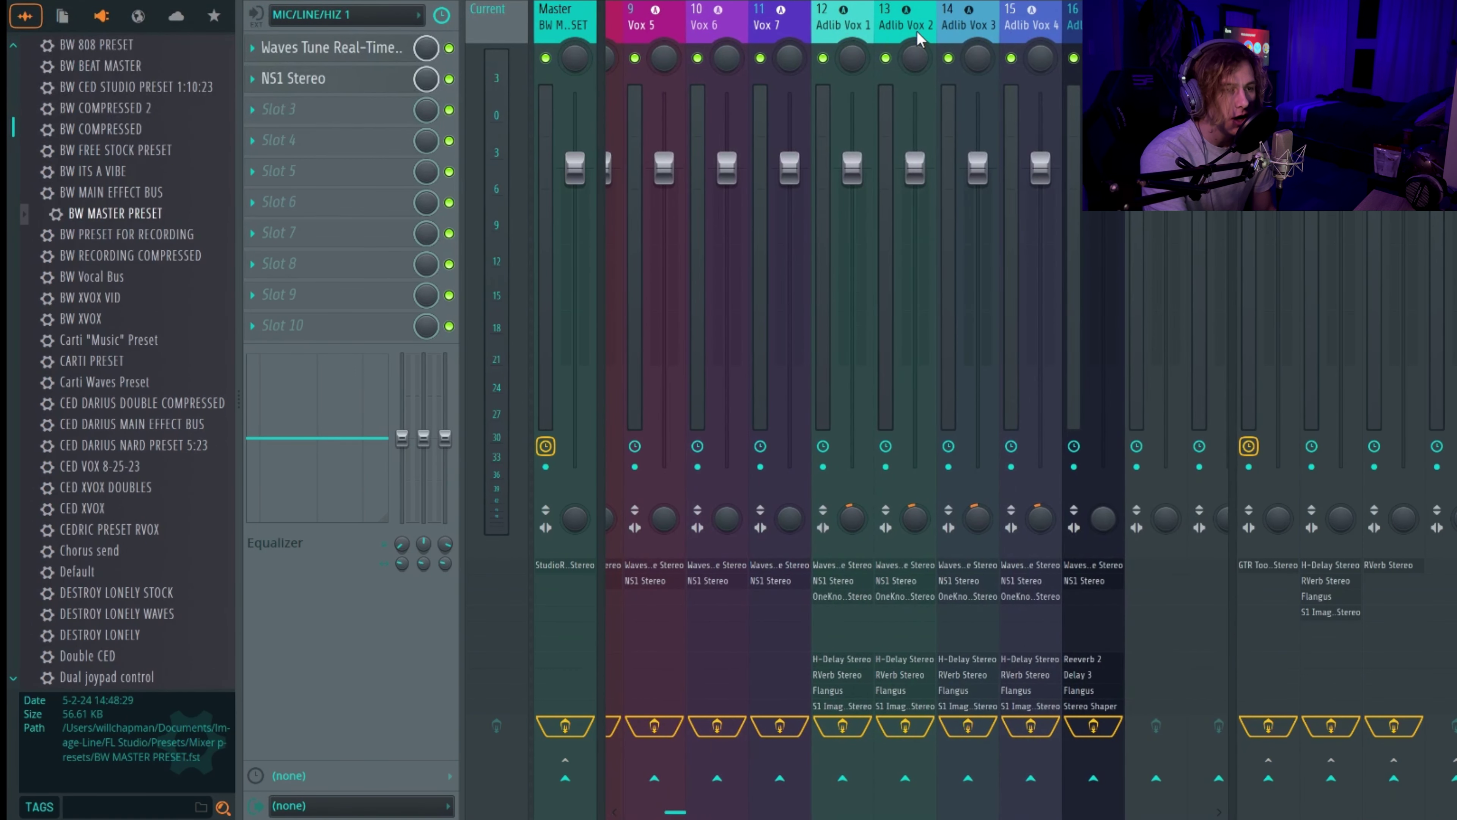
{"action": "left_click", "coordinate": [842, 29]}
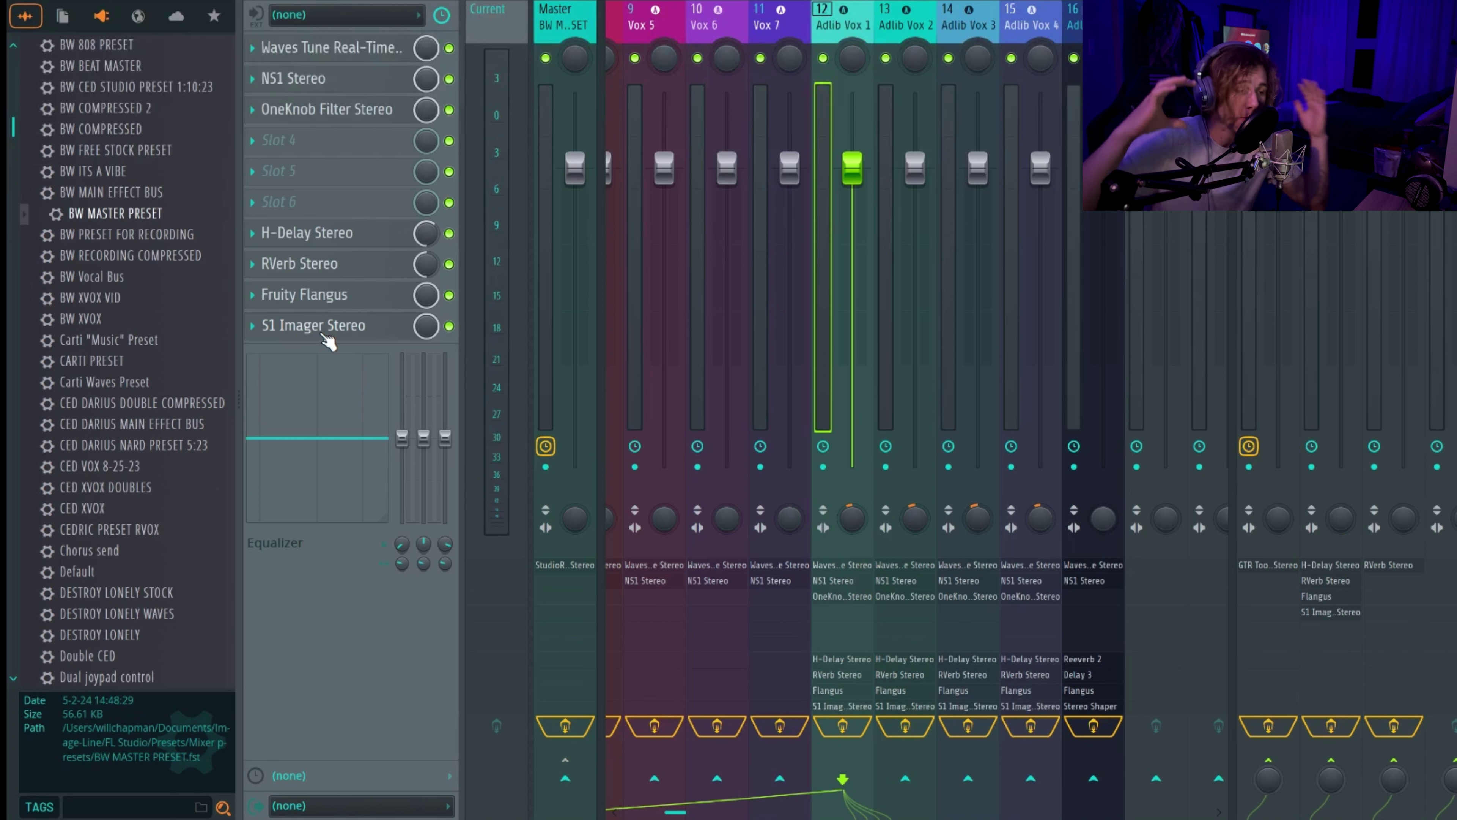
{"action": "left_click", "coordinate": [904, 23]}
{"action": "left_click", "coordinate": [987, 22]}
{"action": "left_click", "coordinate": [1028, 20]}
{"action": "left_click", "coordinate": [1072, 21]}
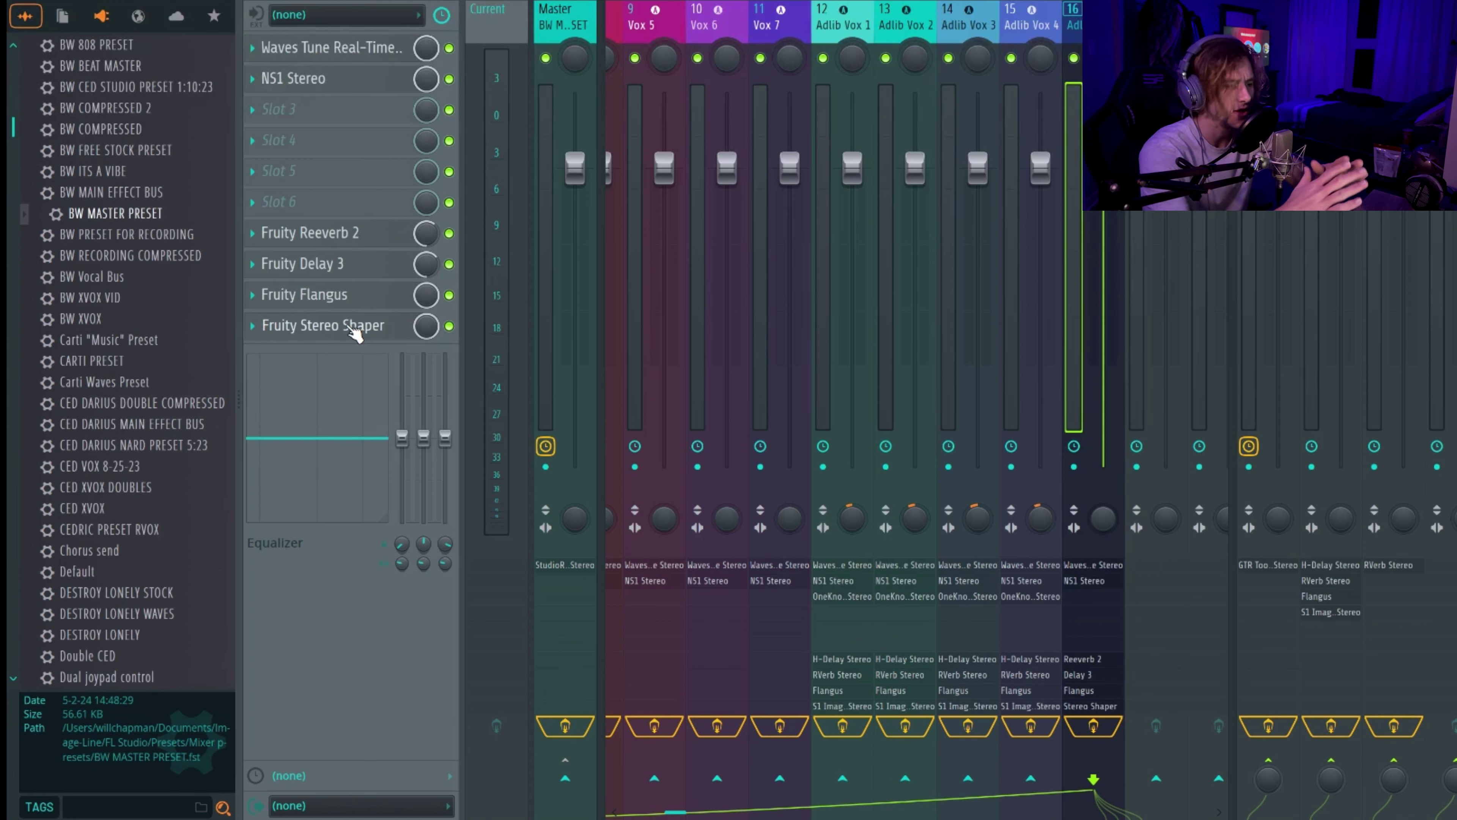
{"action": "left_click", "coordinate": [356, 326]}
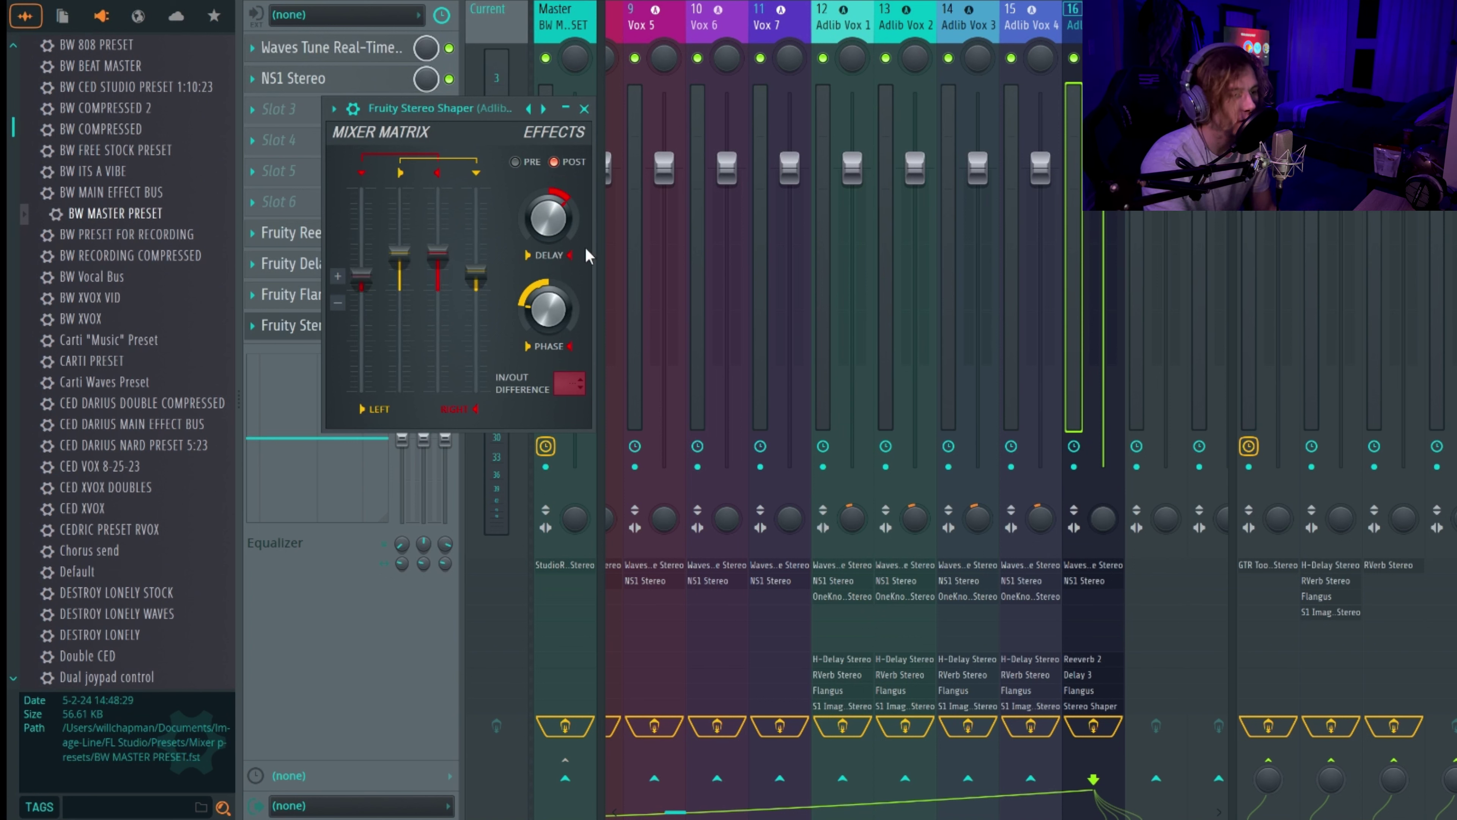
{"action": "left_click", "coordinate": [584, 109]}
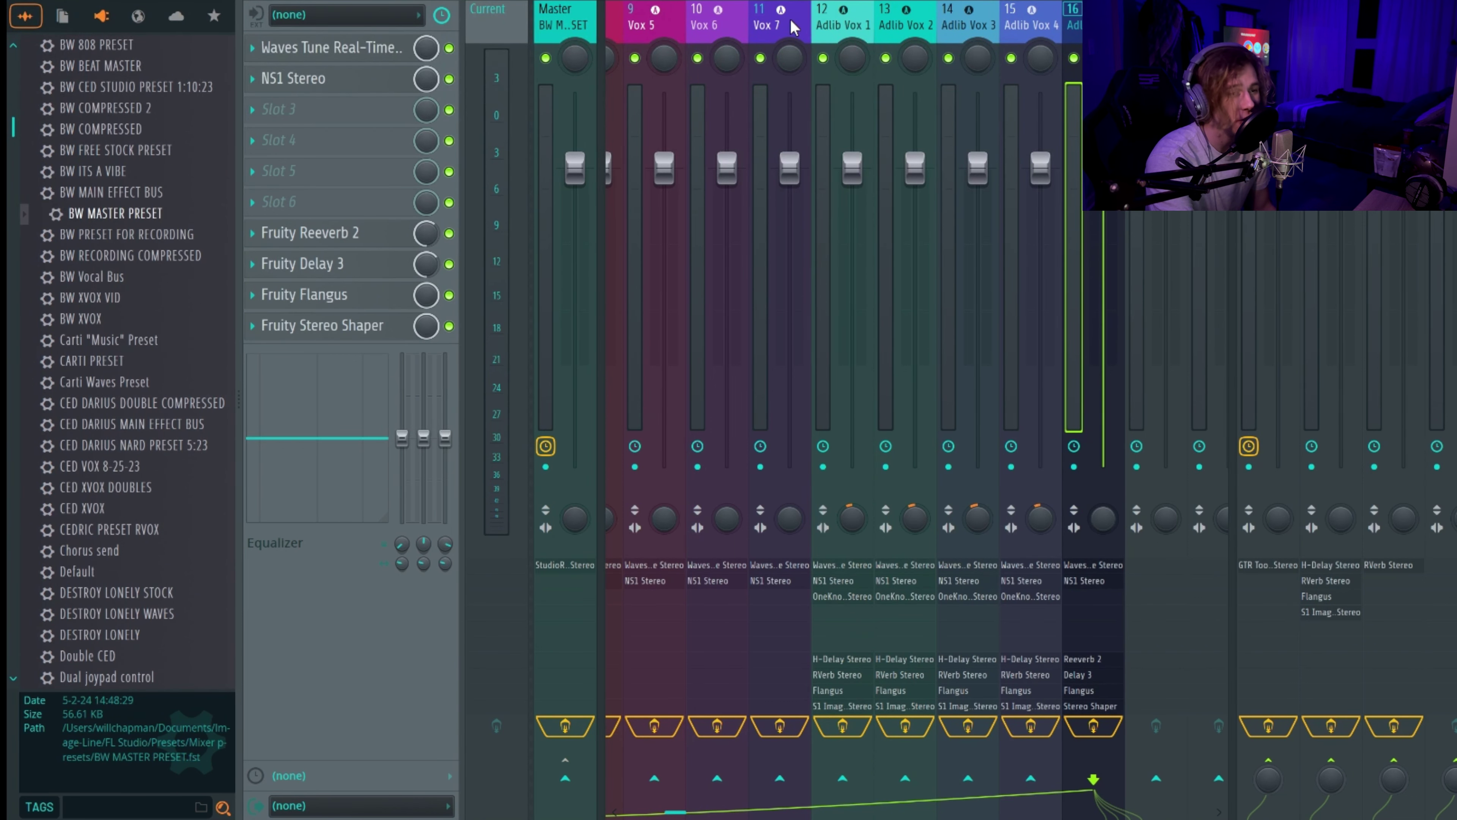
Step: Show the playlist and play the arrangement from about bar 21 through the adlib clips
{"action": "key", "text": "F5"}
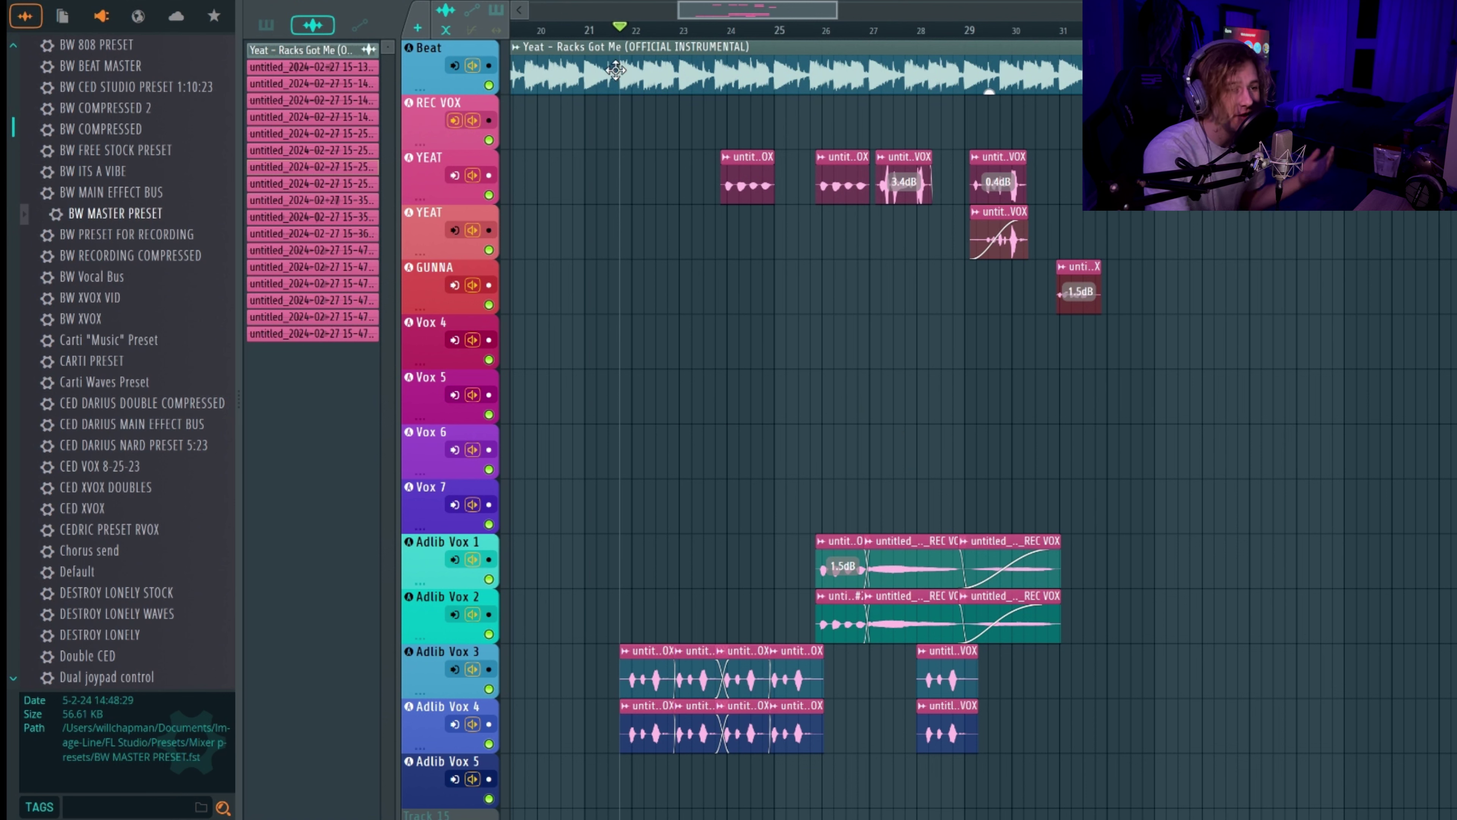
{"action": "left_click", "coordinate": [610, 31]}
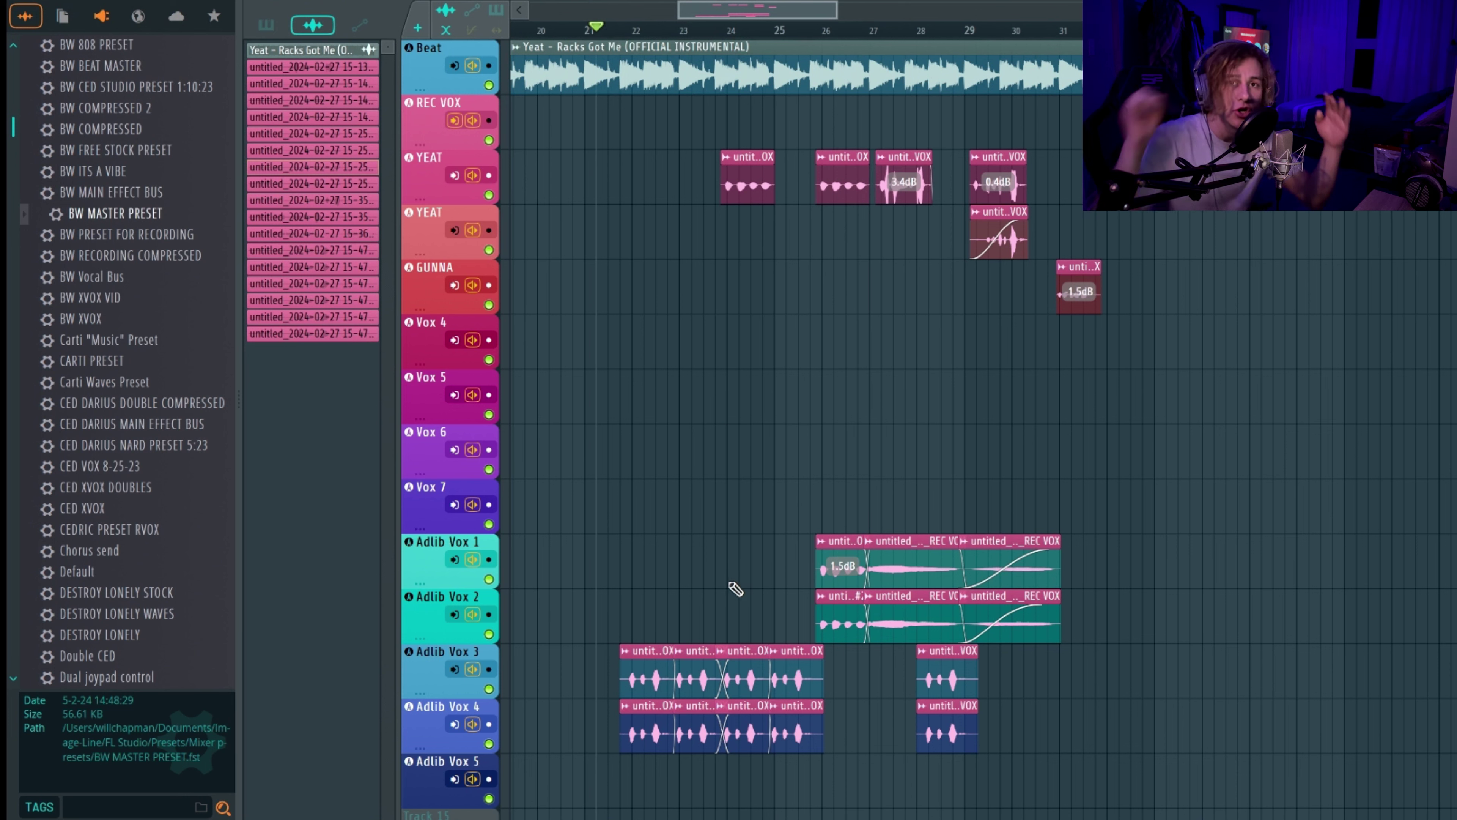
{"action": "key", "text": "space"}
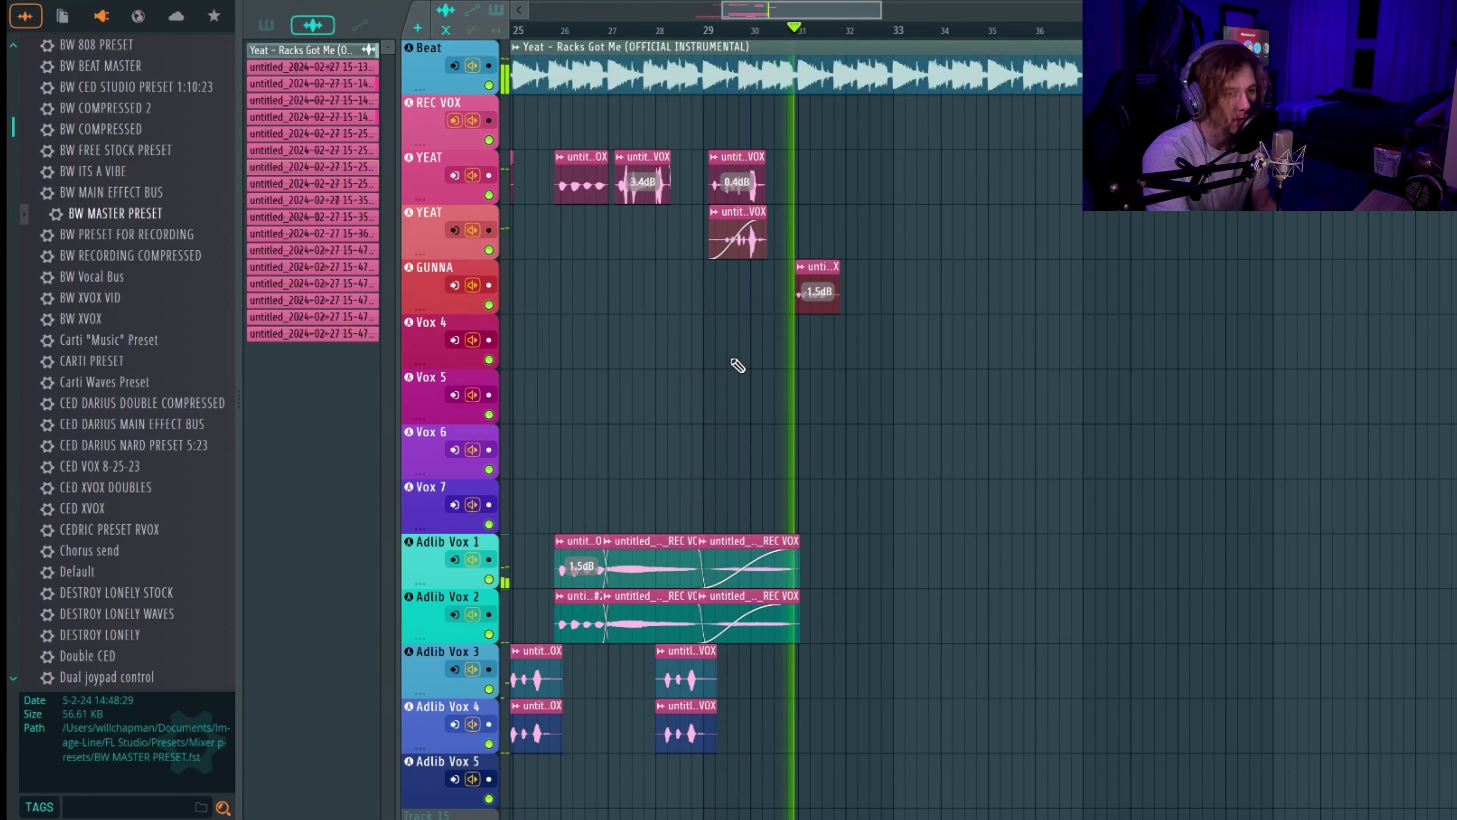
{"action": "key", "text": "space"}
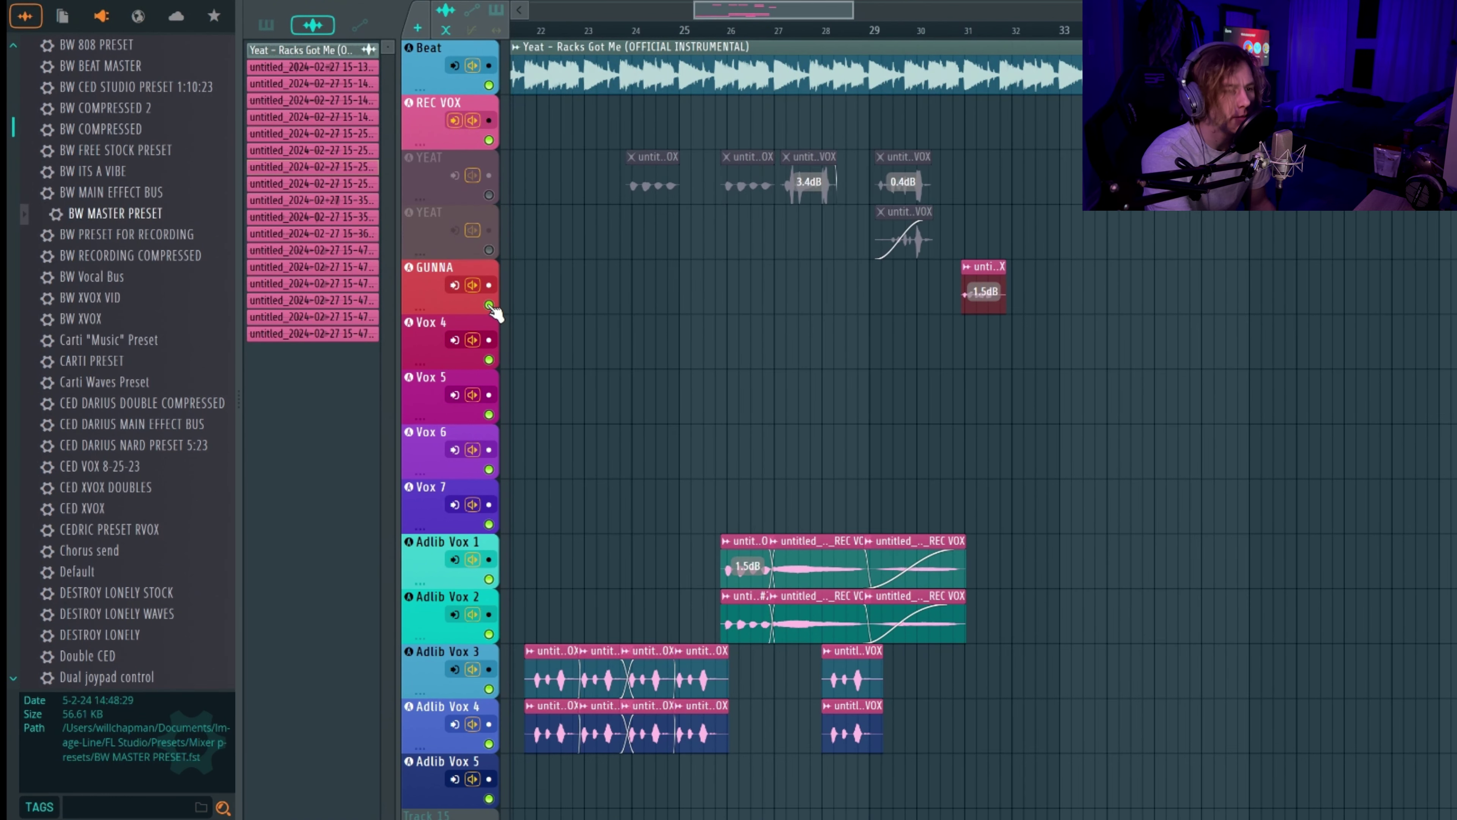
Step: Mute the GUNNA playlist track and audition the adlibs over the beat
{"action": "left_click", "coordinate": [488, 305]}
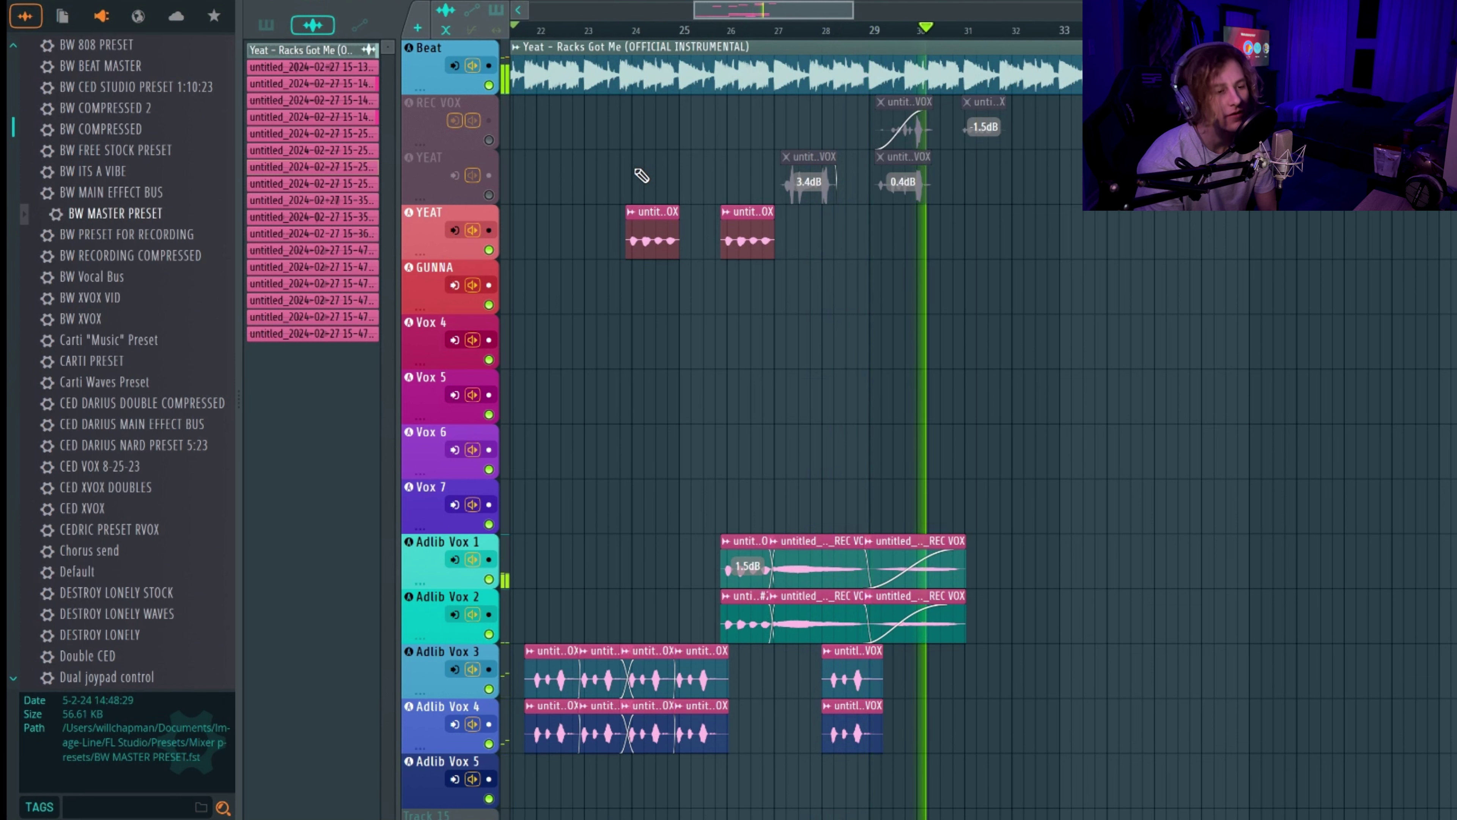
{"action": "key", "text": "space"}
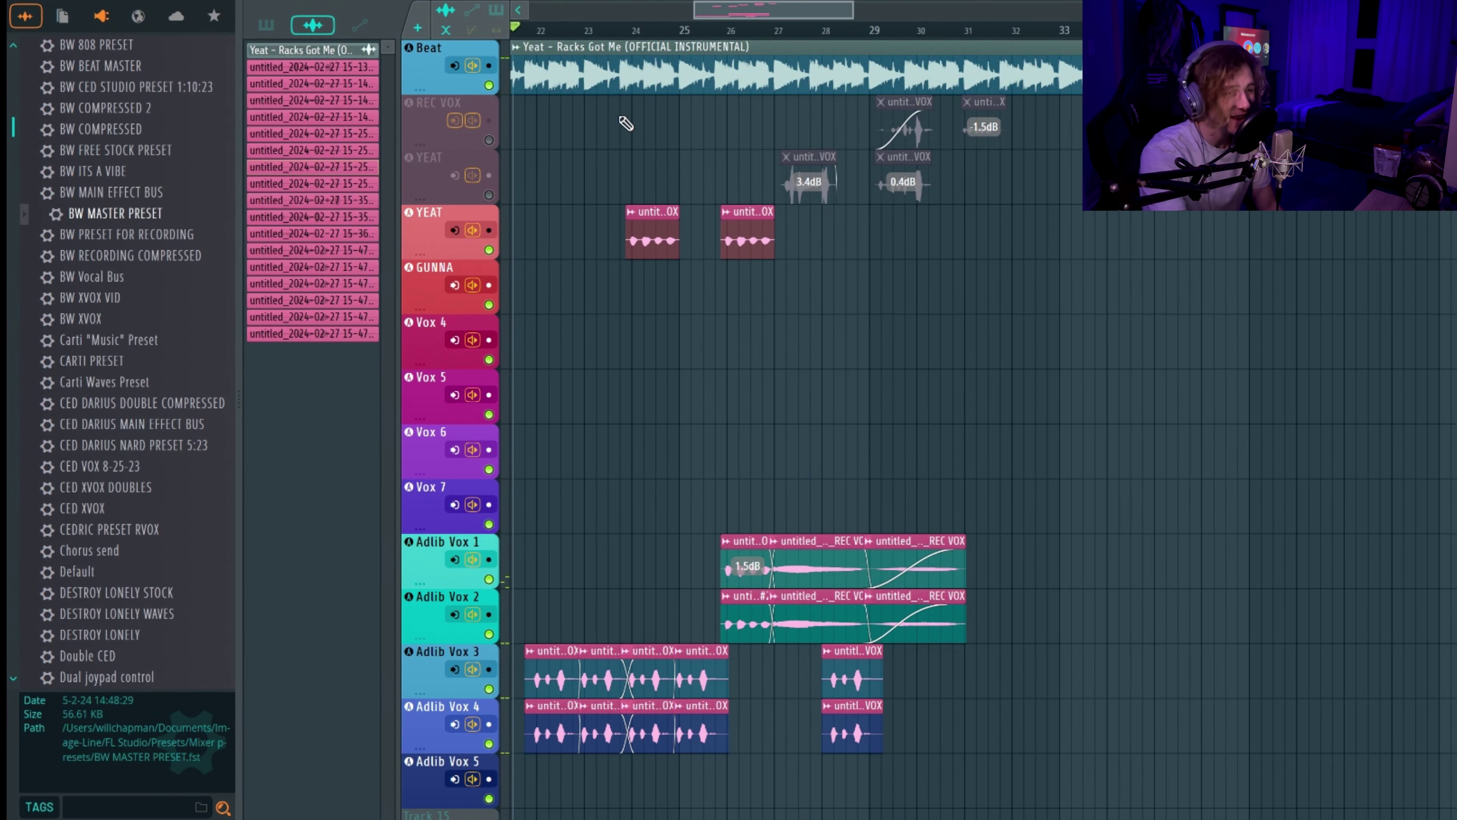
Step: Mute the Beat, Adlib Vox 3, Adlib Vox 1 and second YEAT tracks to audition Adlib Vox 2 and 4 alone
{"action": "left_click", "coordinate": [490, 85]}
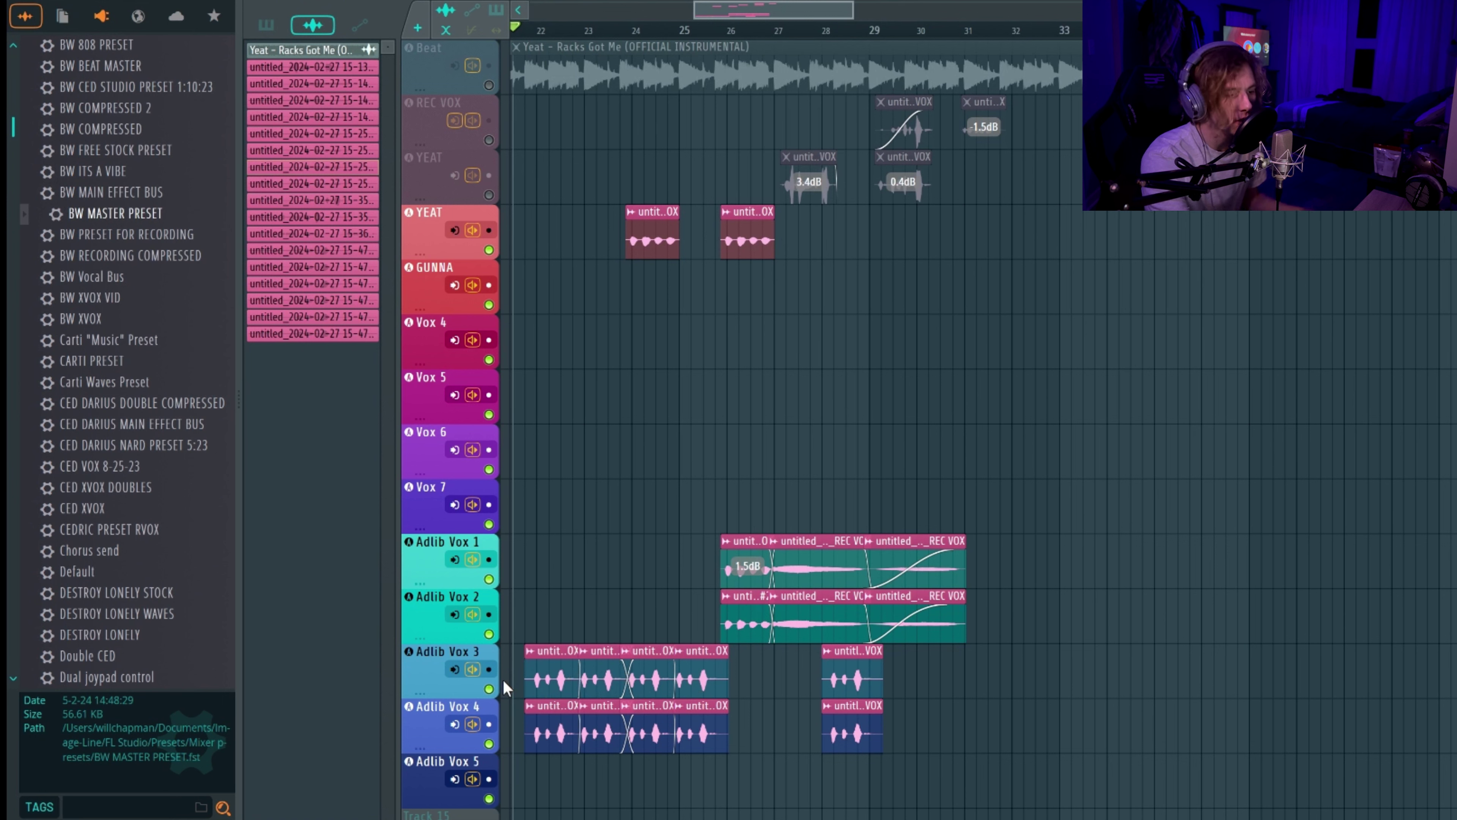
{"action": "left_click", "coordinate": [489, 689]}
{"action": "left_click", "coordinate": [488, 579]}
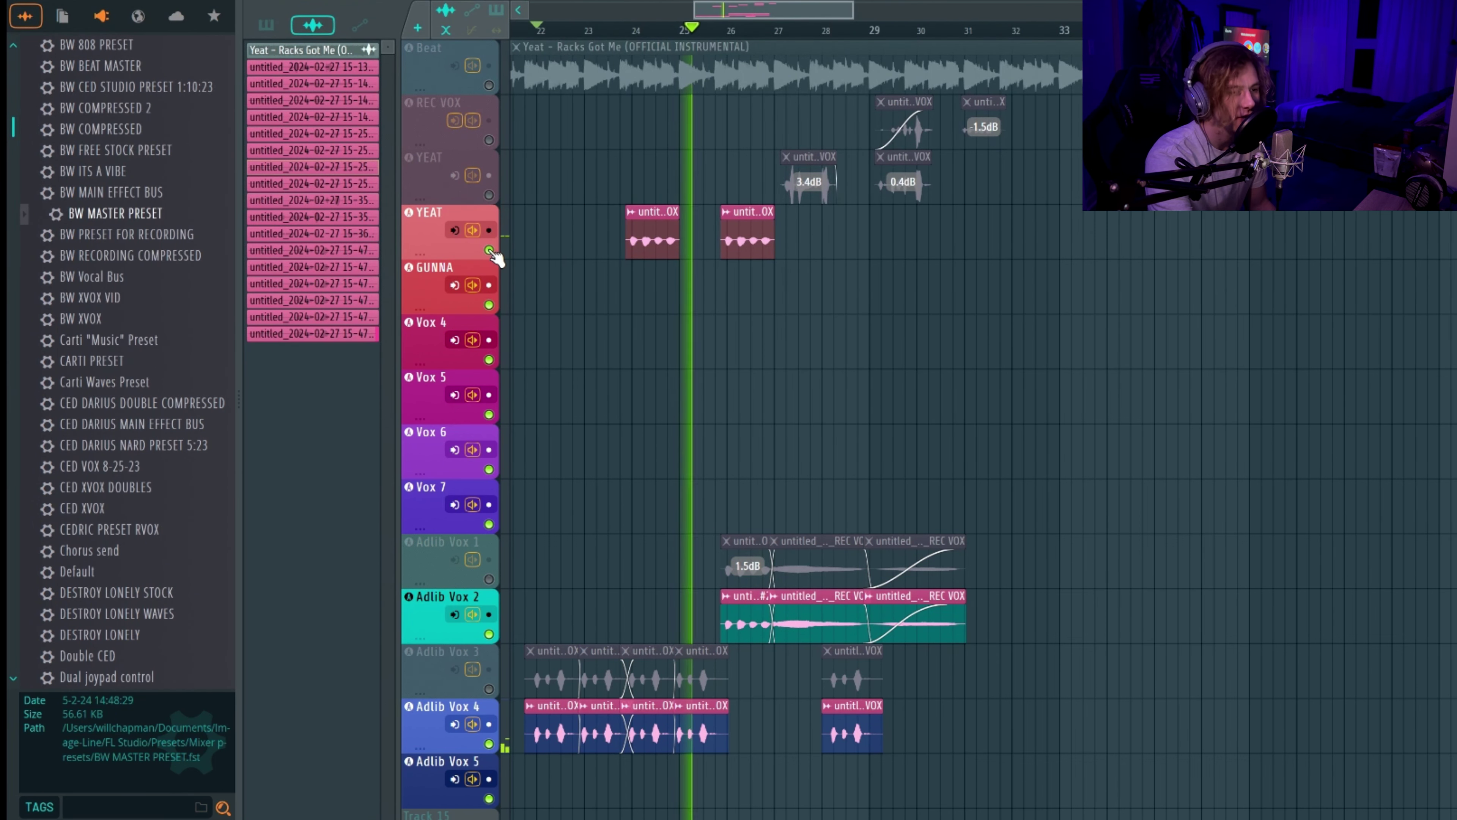
{"action": "left_click", "coordinate": [489, 250]}
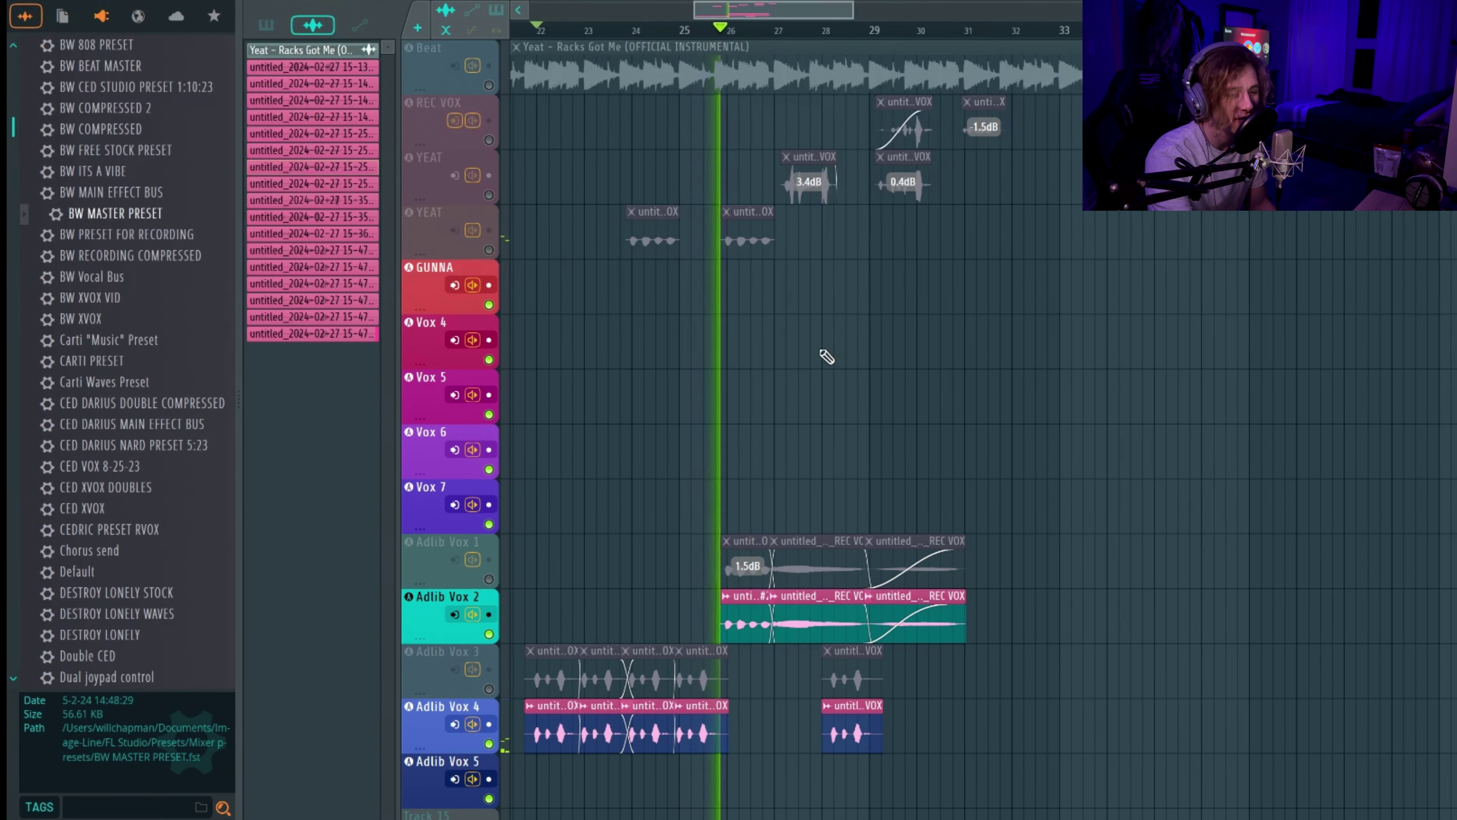
{"action": "scroll", "coordinate": [838, 513], "scroll_direction": "right", "scroll_amount": 3}
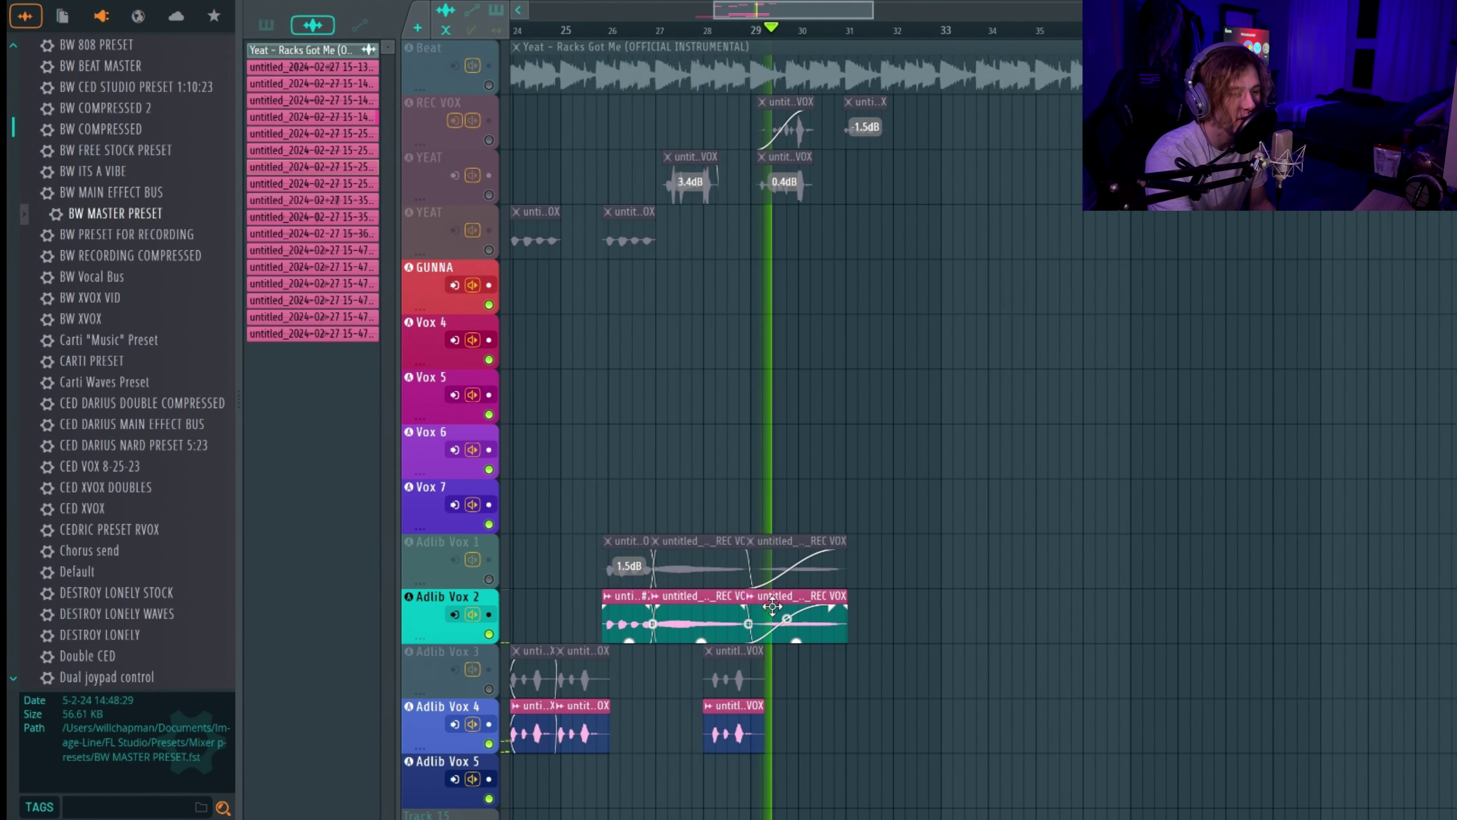
{"action": "key", "text": "space"}
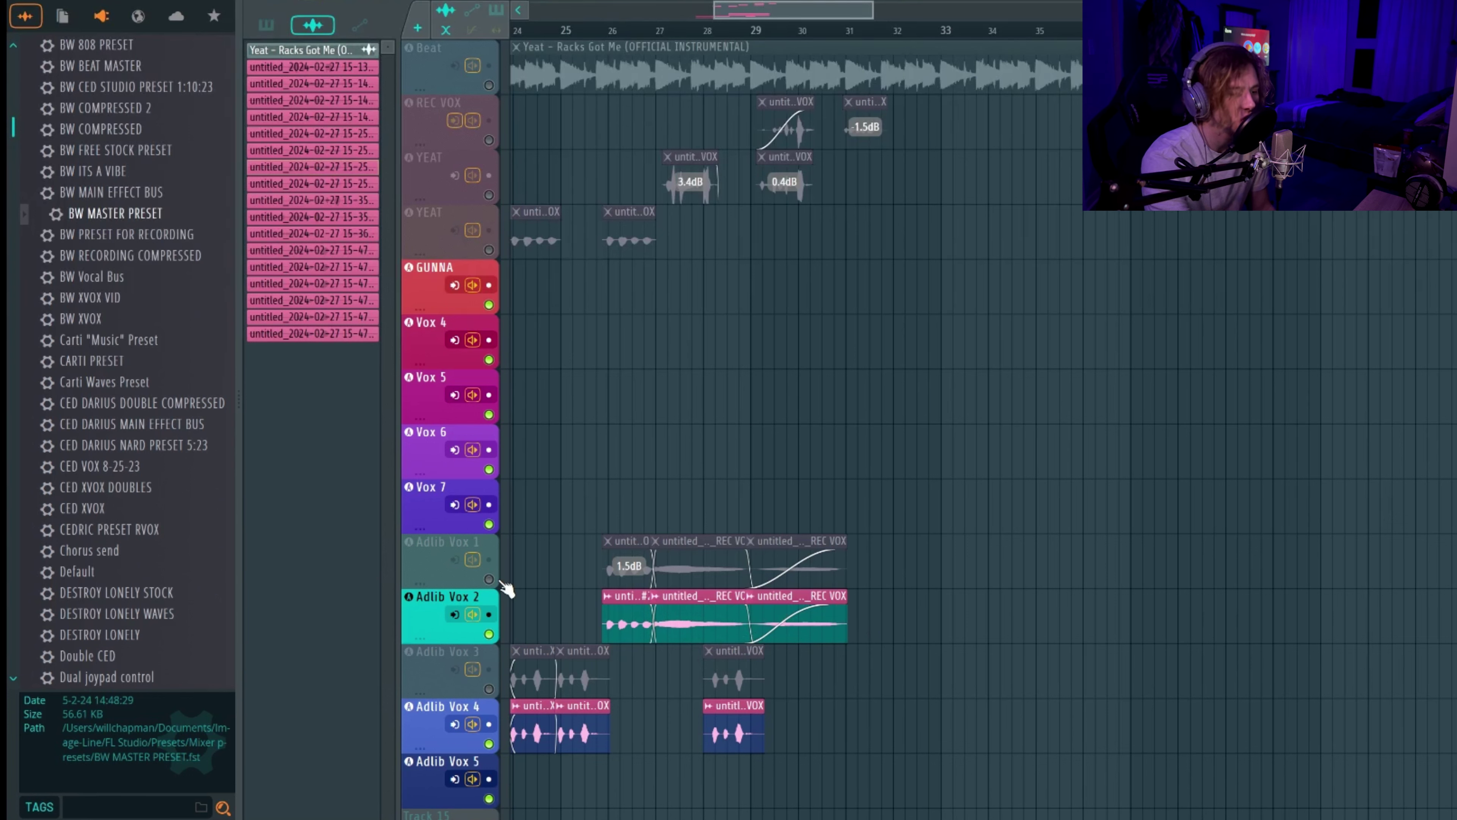
Step: Unmute the Adlib Vox 1 and Adlib Vox 3 playlist tracks
{"action": "left_click", "coordinate": [489, 578]}
{"action": "left_click", "coordinate": [489, 689]}
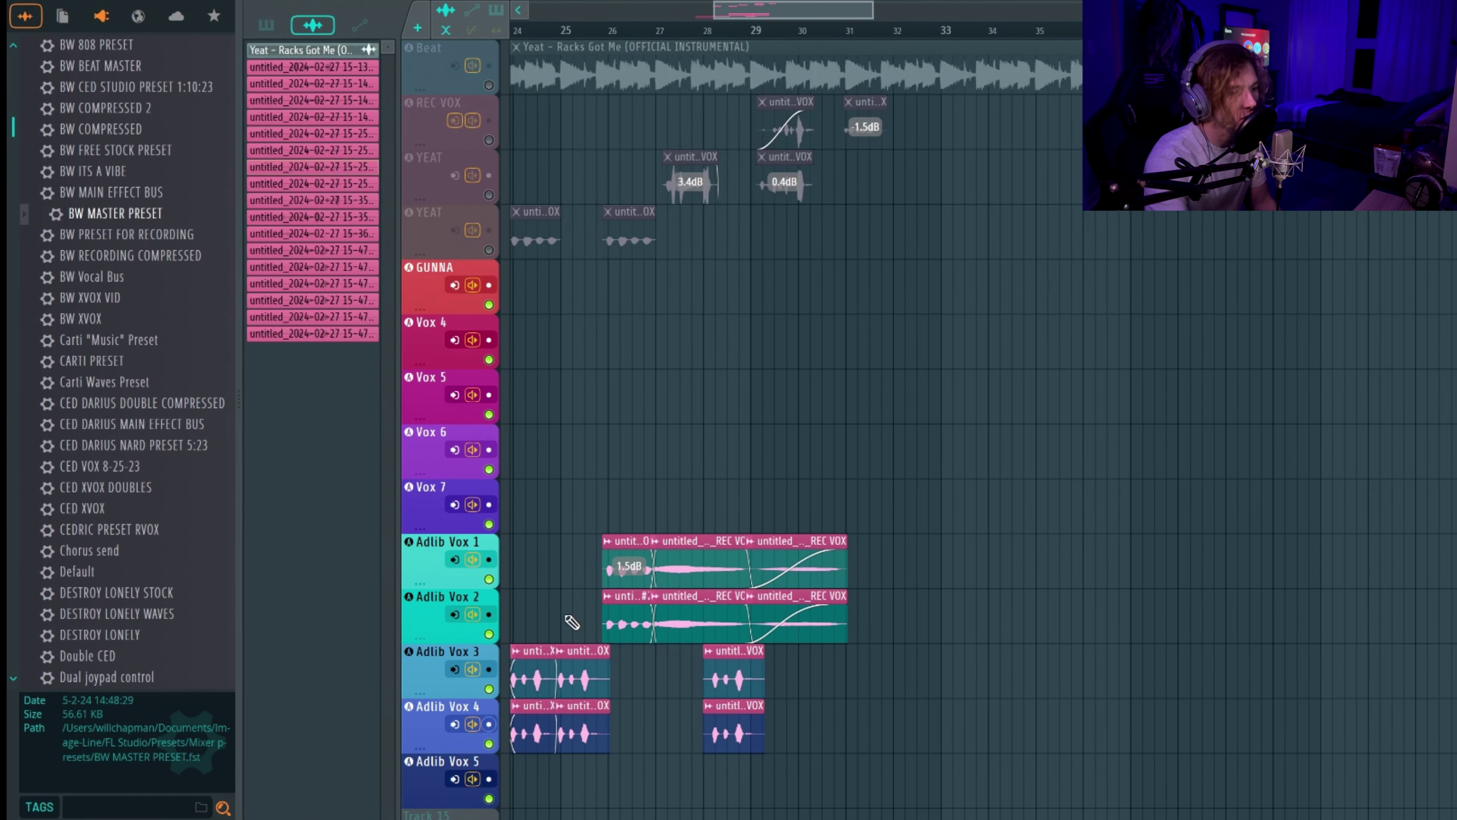
Step: Return to the mixer and examine the Fruity Reeverb 2 settings on Adlib Vox 5
{"action": "key", "text": "F9"}
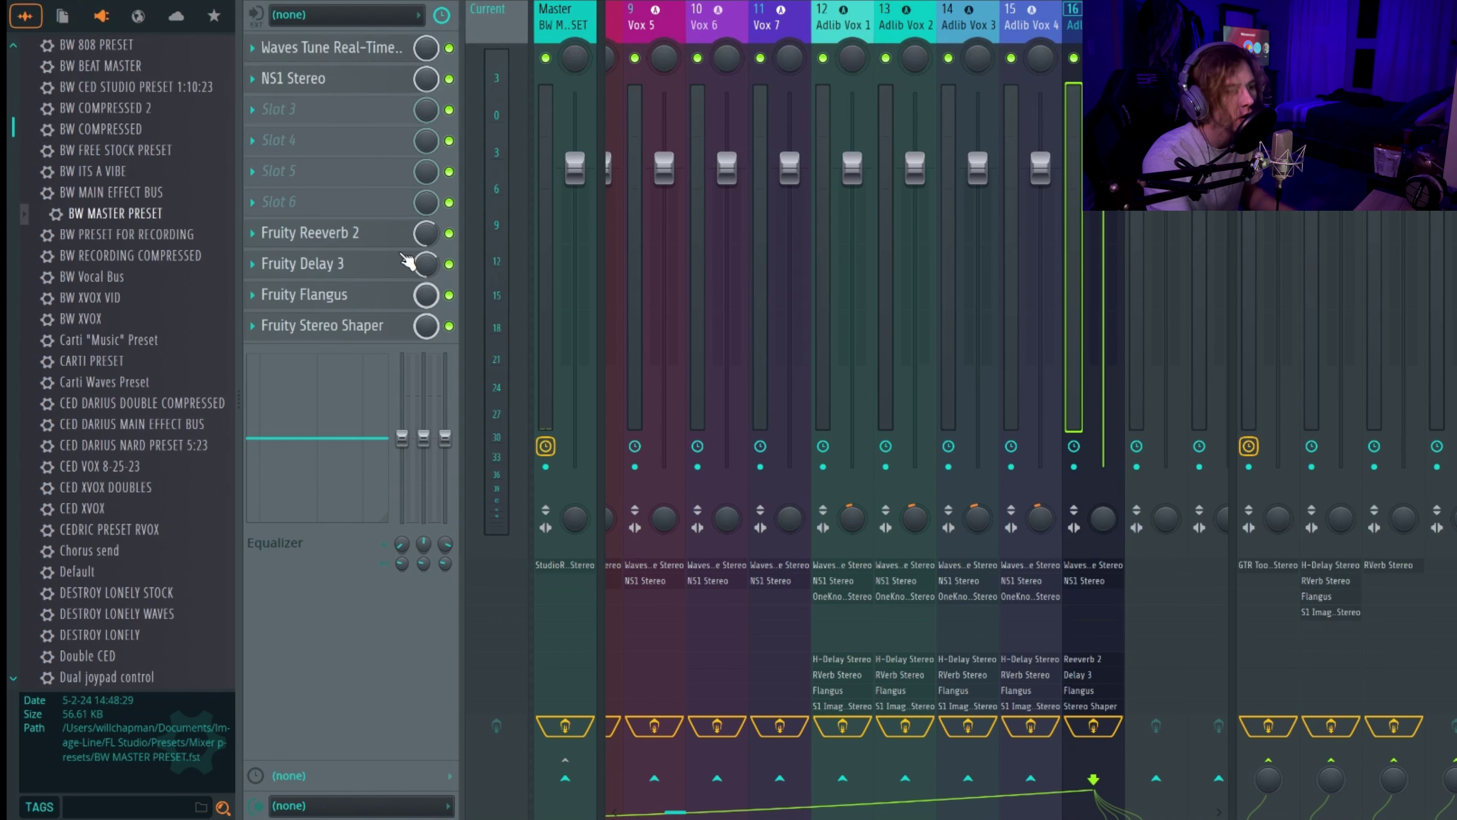
{"action": "left_click", "coordinate": [347, 233]}
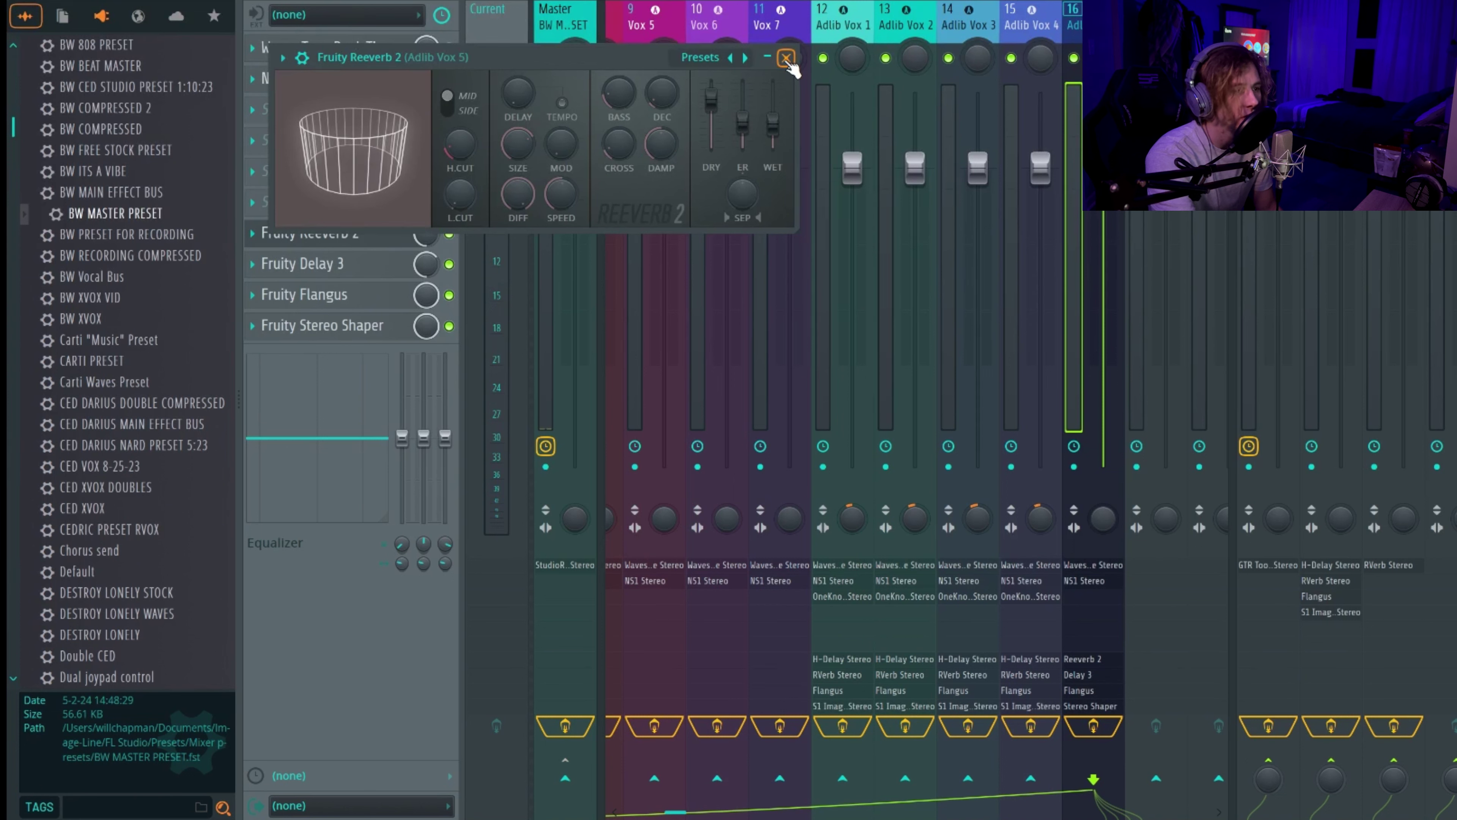
{"action": "left_click", "coordinate": [787, 58]}
Step: Examine Fruity Delay 3 on Adlib Vox 5, try the Off delay model, and restore the Stereo model
{"action": "left_click", "coordinate": [302, 264]}
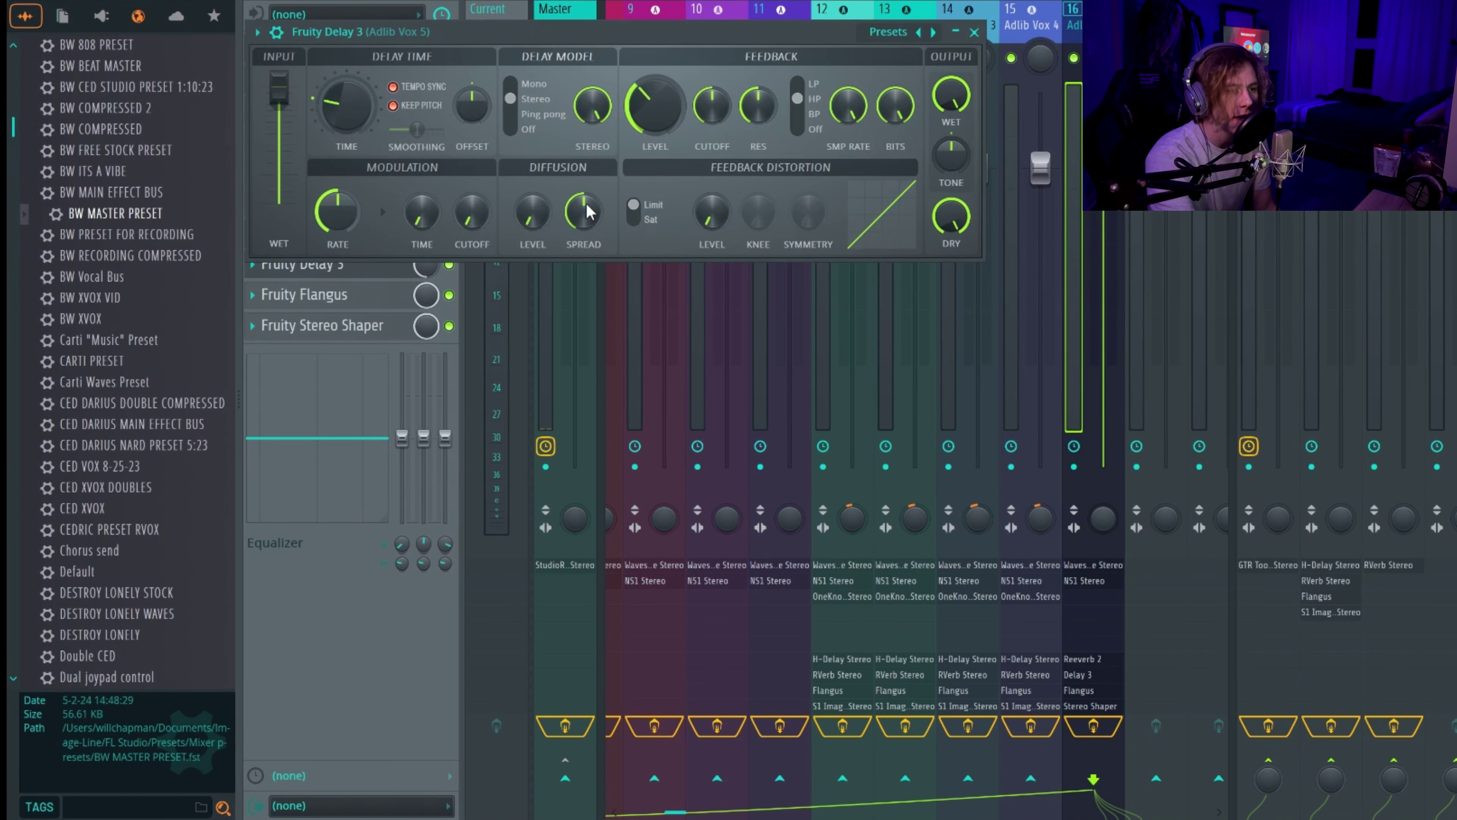
{"action": "left_click_drag", "start_coordinate": [556, 29], "coordinate": [554, 365]}
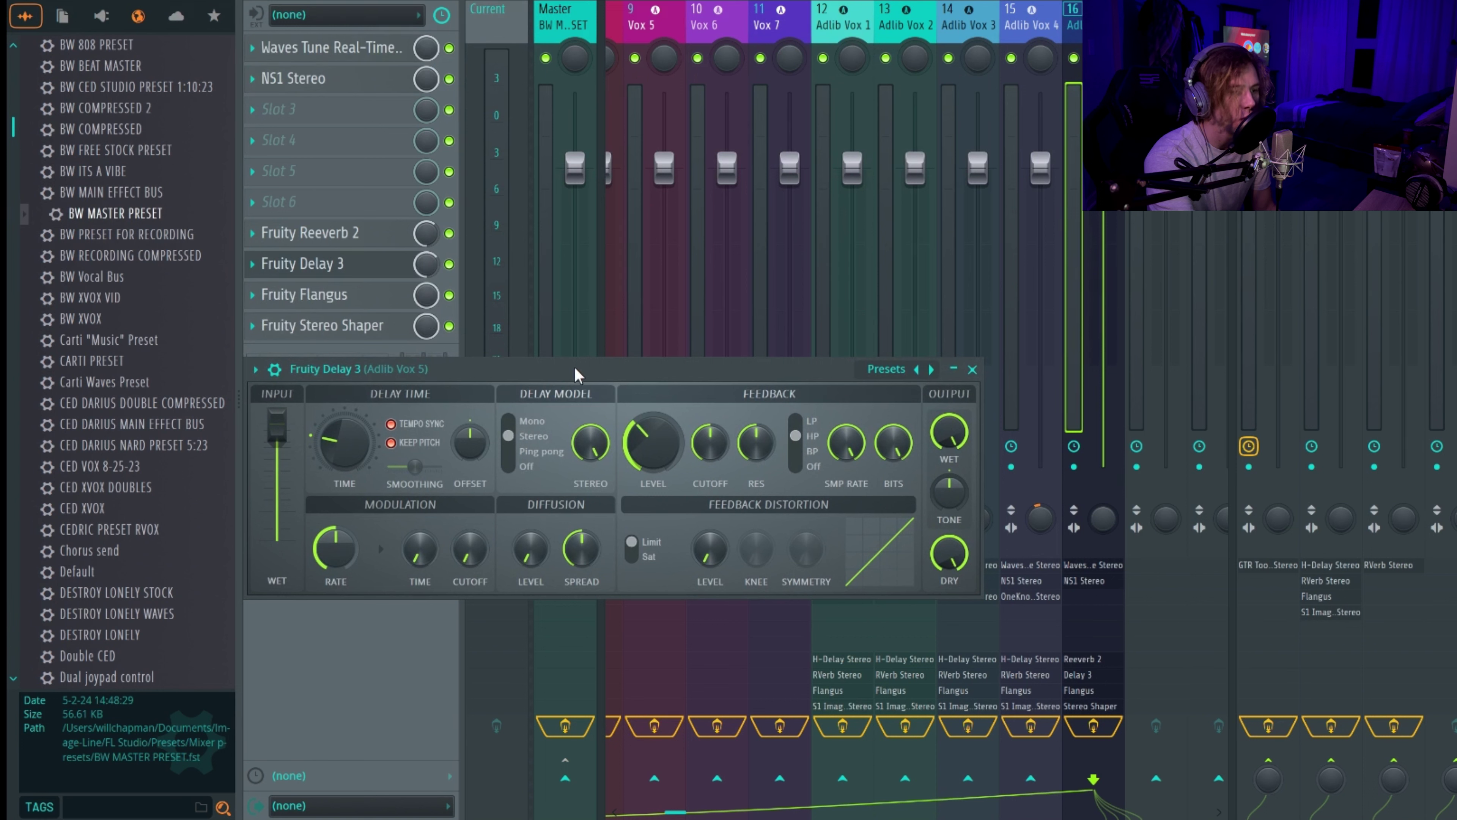
{"action": "left_click_drag", "start_coordinate": [579, 371], "coordinate": [580, 336]}
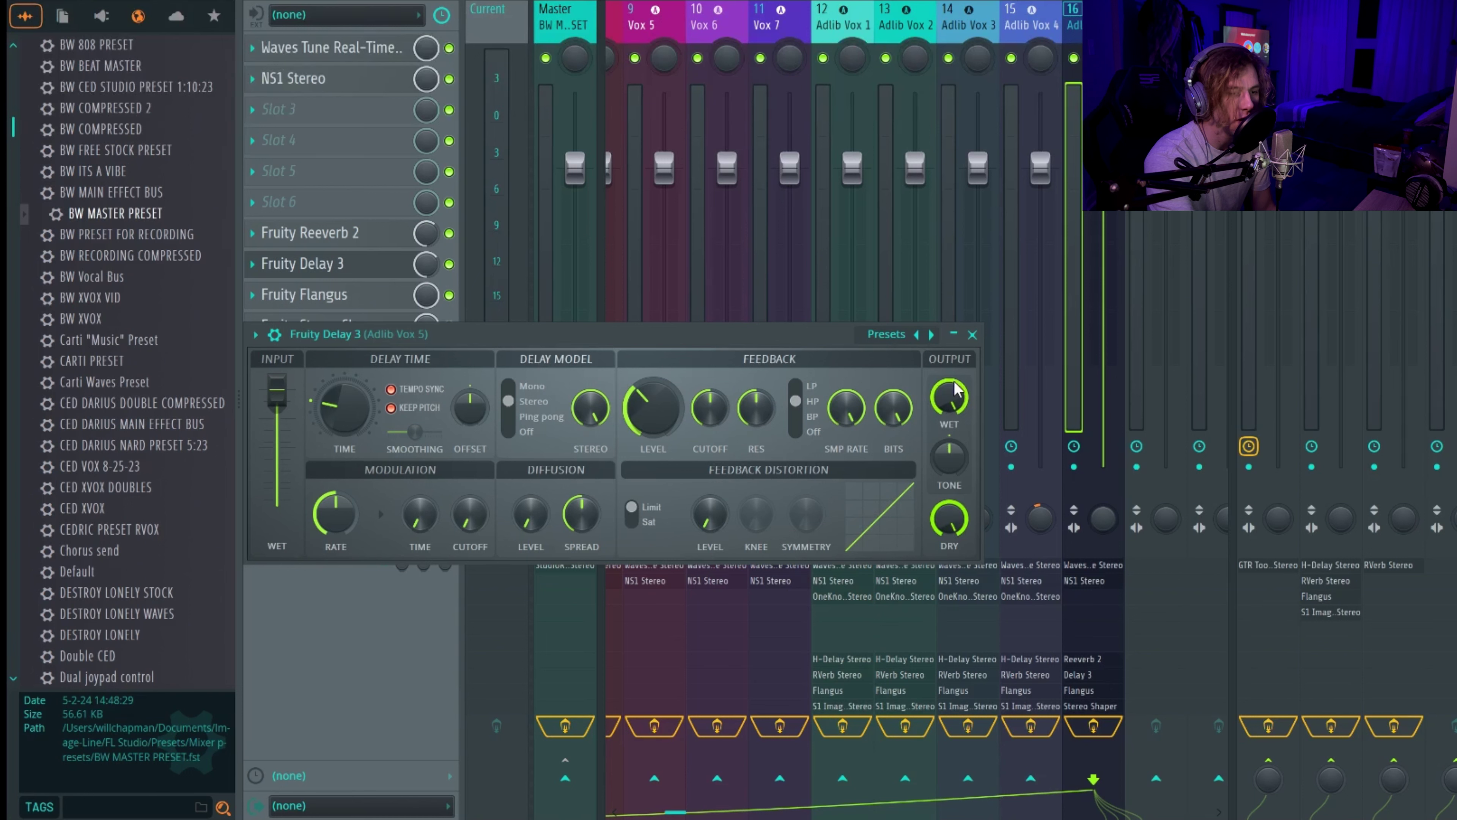
{"action": "mouse_move", "coordinate": [950, 398]}
{"action": "left_mouse_down"}
{"action": "mouse_move", "coordinate": [949, 439]}
{"action": "mouse_move", "coordinate": [950, 388]}
{"action": "left_mouse_up"}
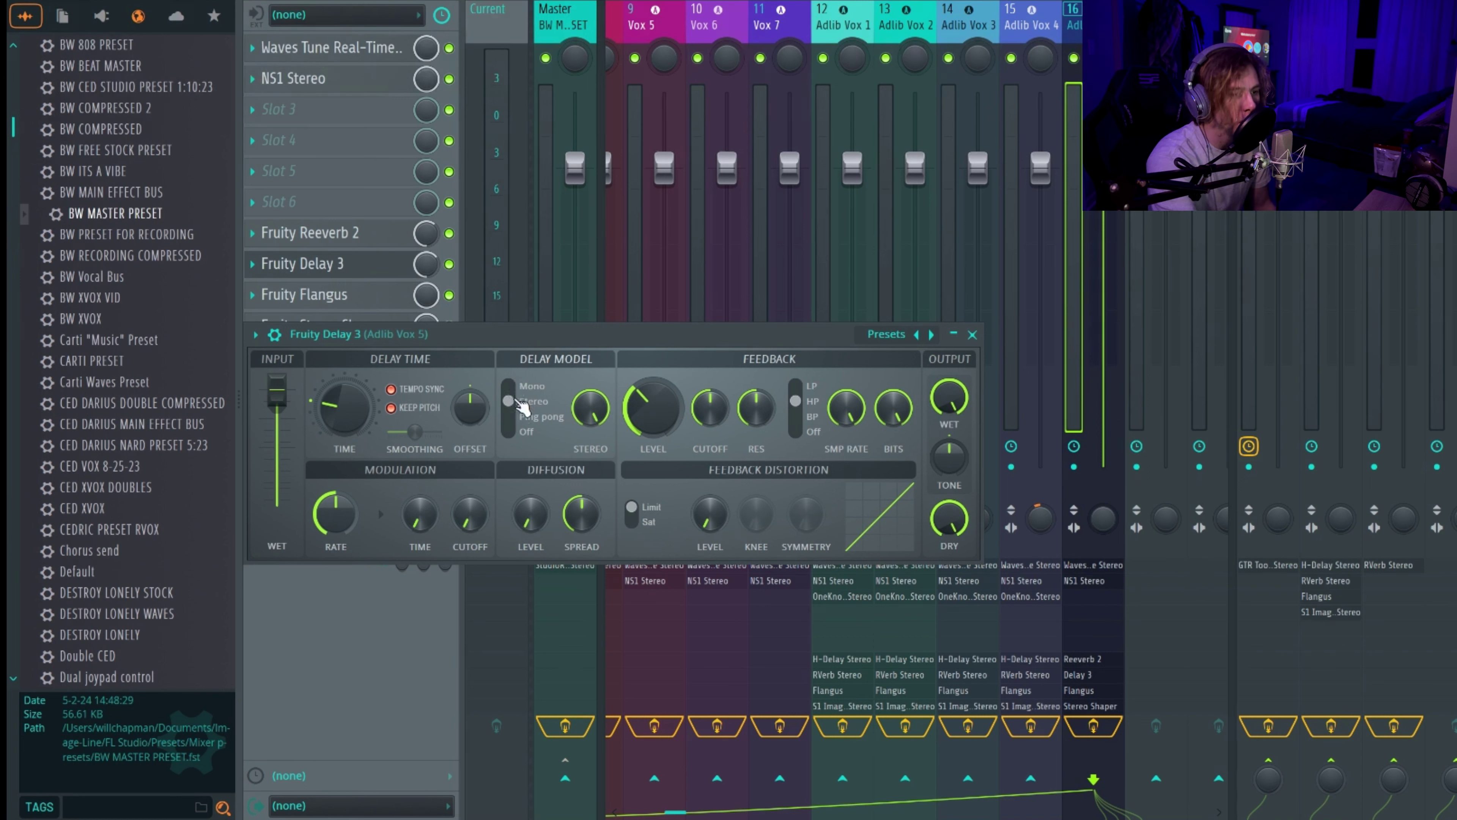
{"action": "left_click", "coordinate": [523, 416]}
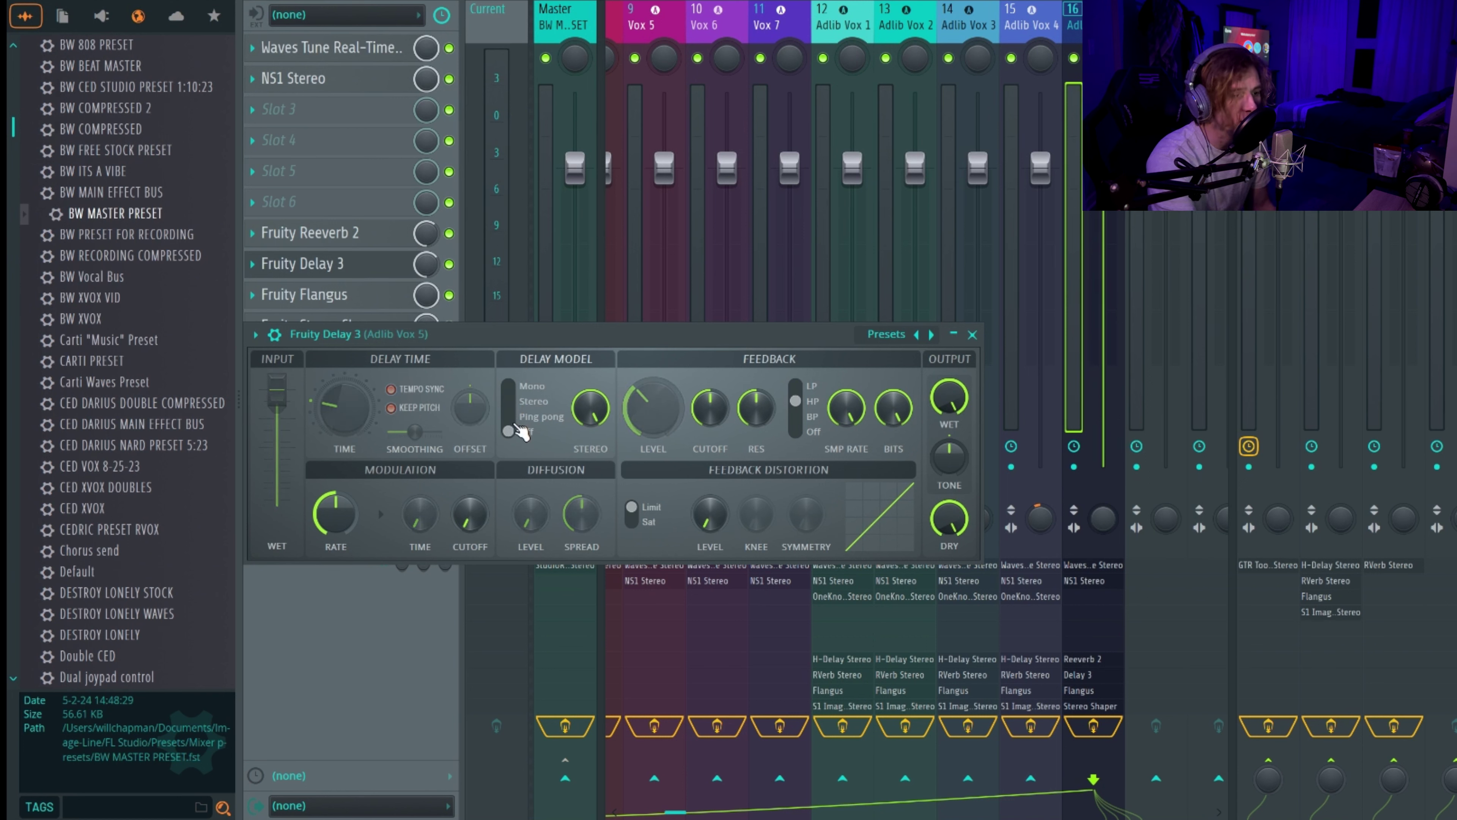
{"action": "left_click", "coordinate": [522, 405]}
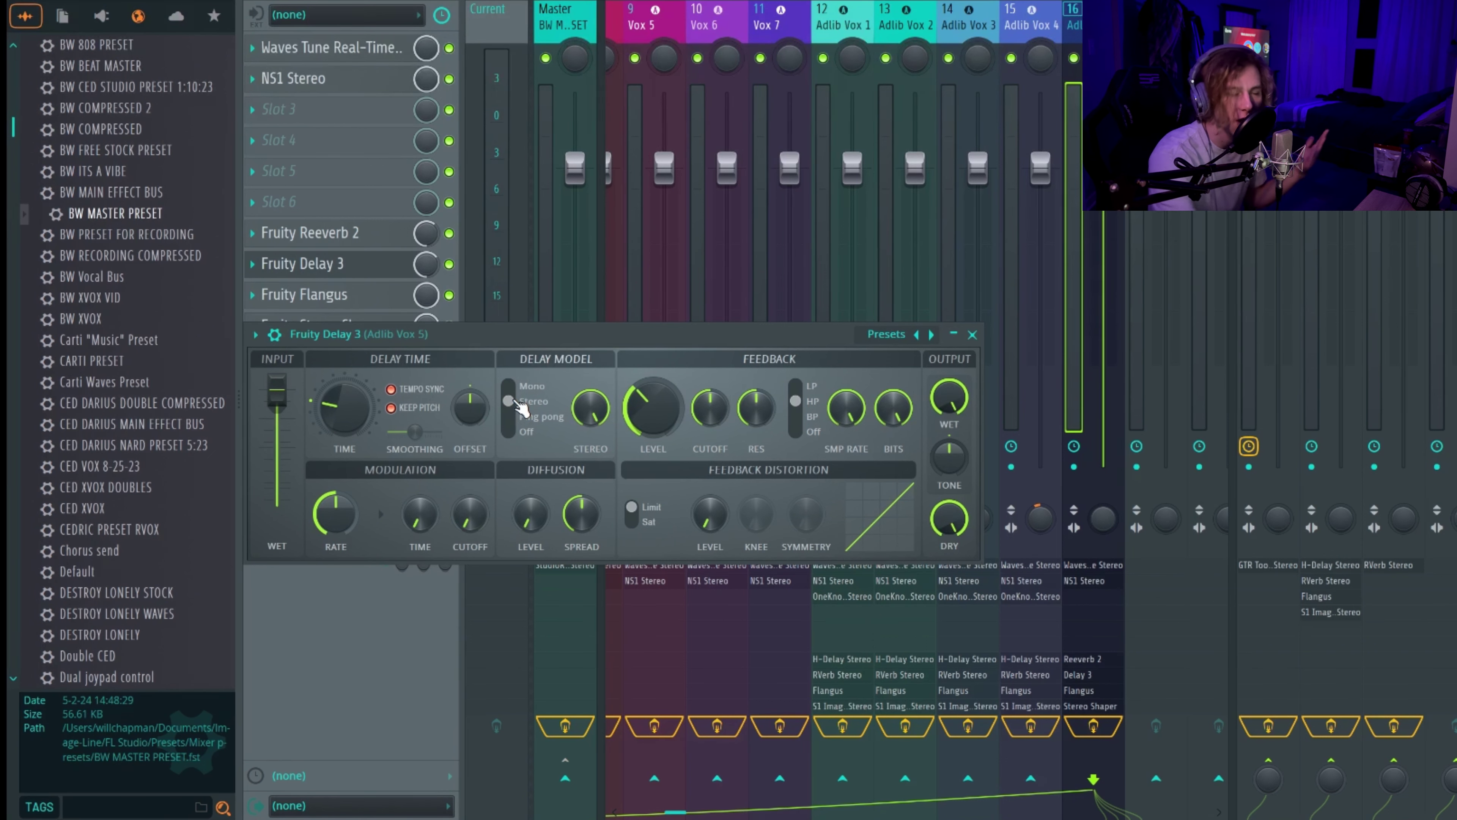
{"action": "left_click", "coordinate": [972, 334]}
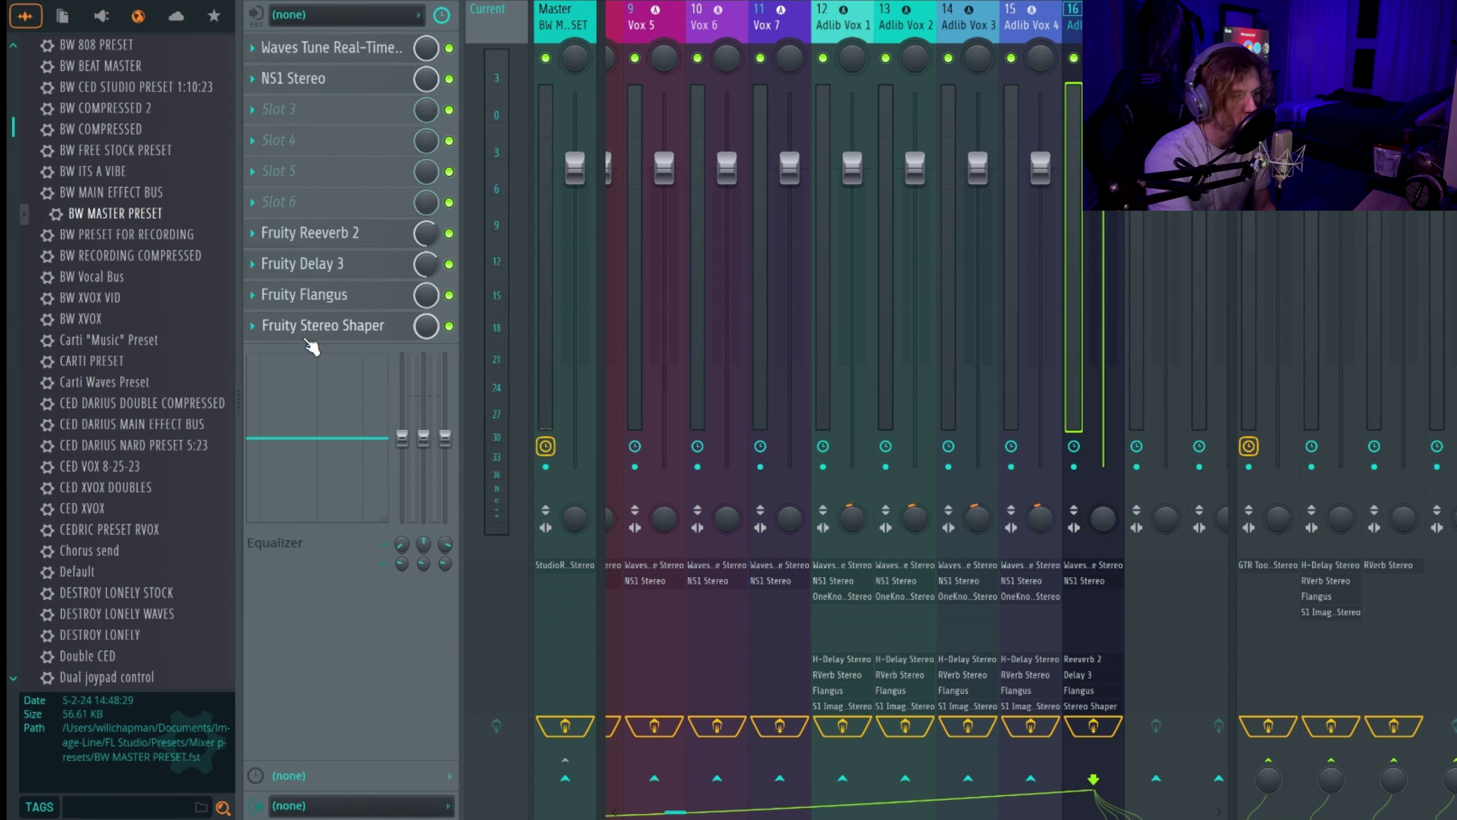
Step: Try lowering the Dry level in Fruity Flangus on Adlib Vox 5, and undo the change
{"action": "left_click", "coordinate": [322, 296]}
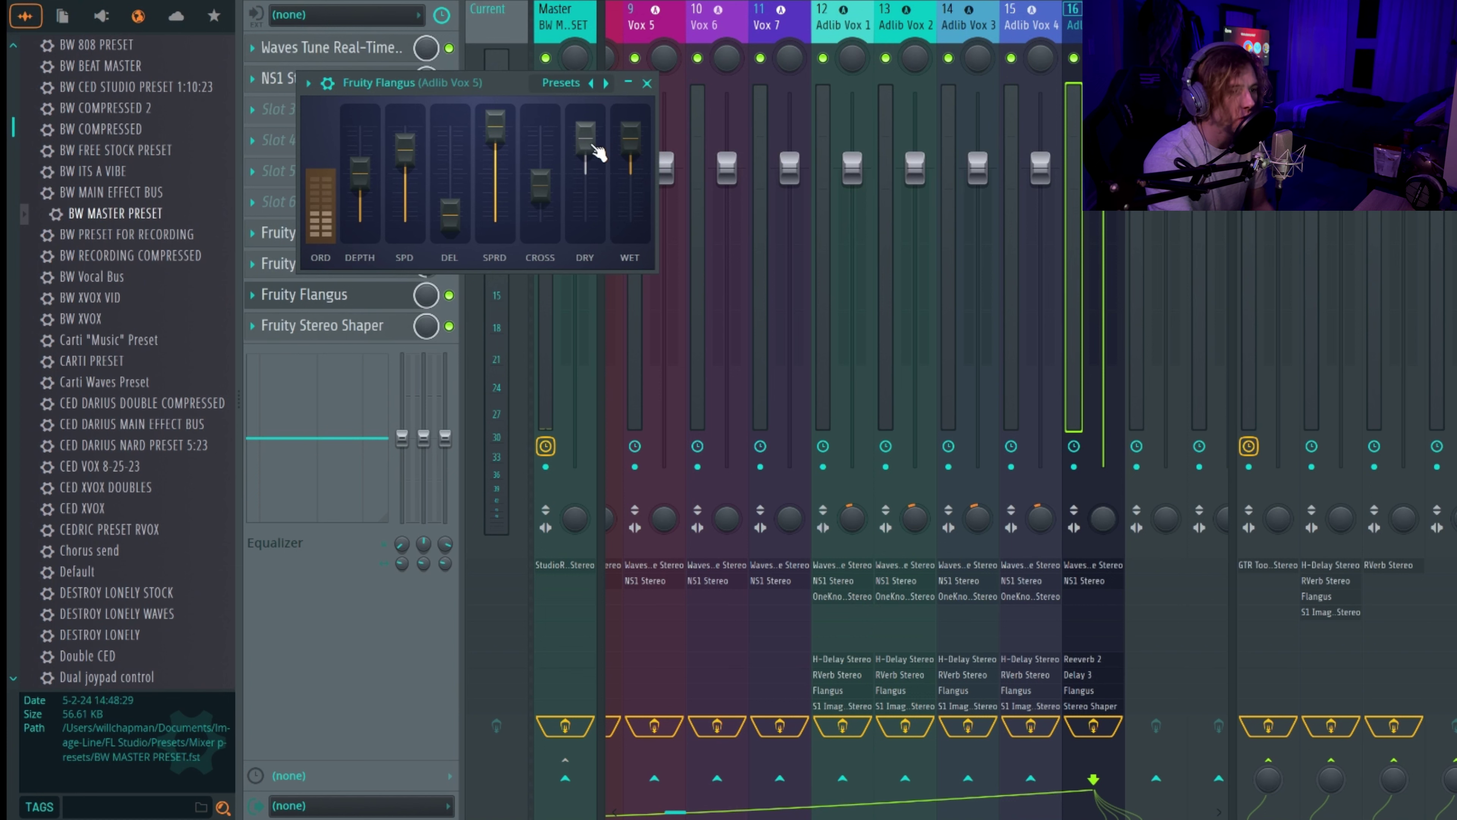
{"action": "left_click_drag", "start_coordinate": [592, 145], "coordinate": [607, 165]}
{"action": "key", "text": "super+z"}
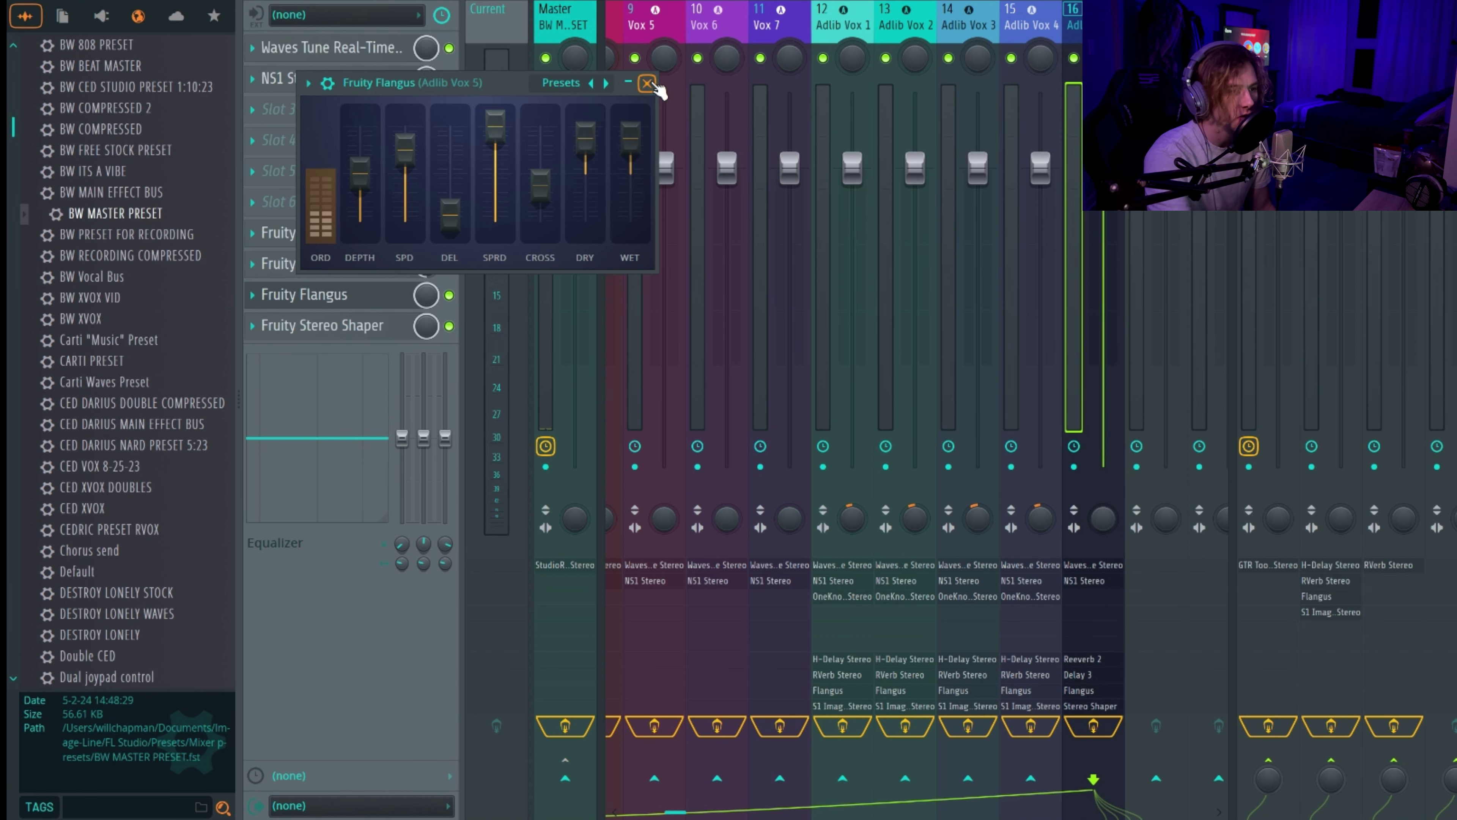
{"action": "left_click", "coordinate": [648, 83]}
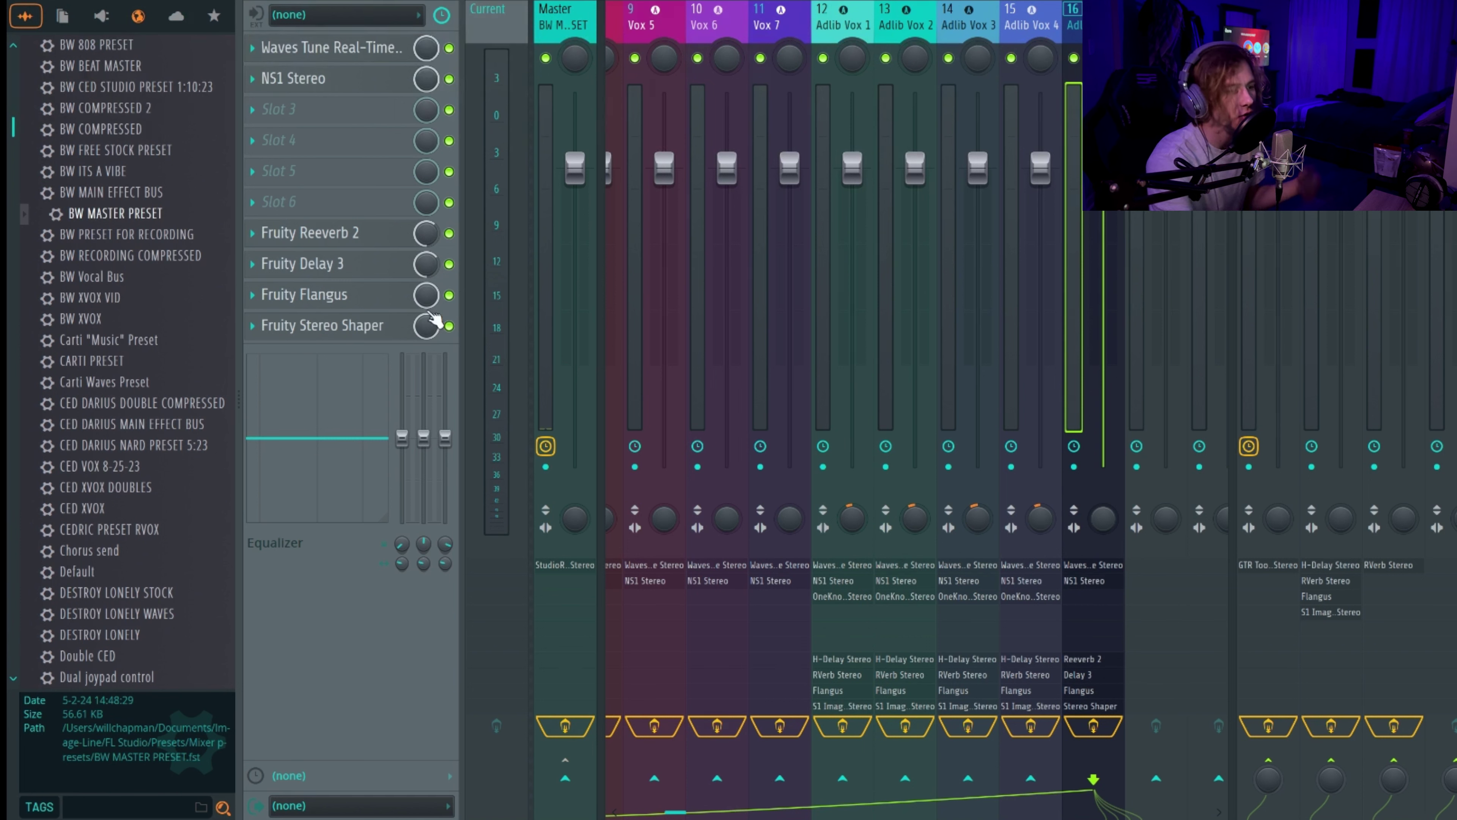
Step: Raise the two outer mixer matrix sliders in the Fruity Stereo Shaper on Adlib Vox 5
{"action": "left_click", "coordinate": [355, 326]}
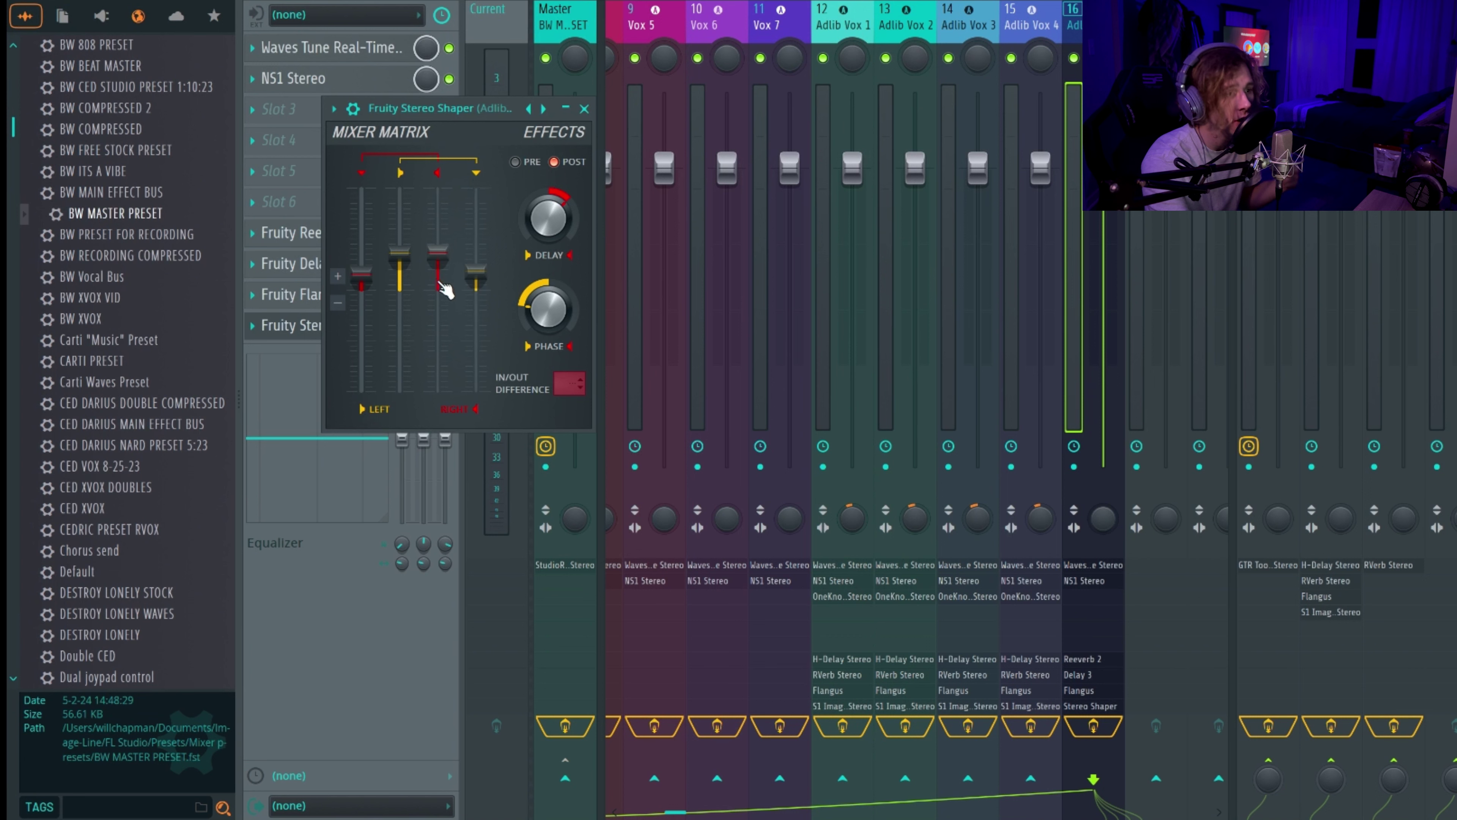
{"action": "left_click_drag", "start_coordinate": [361, 275], "coordinate": [361, 237]}
{"action": "left_click_drag", "start_coordinate": [476, 273], "coordinate": [475, 245]}
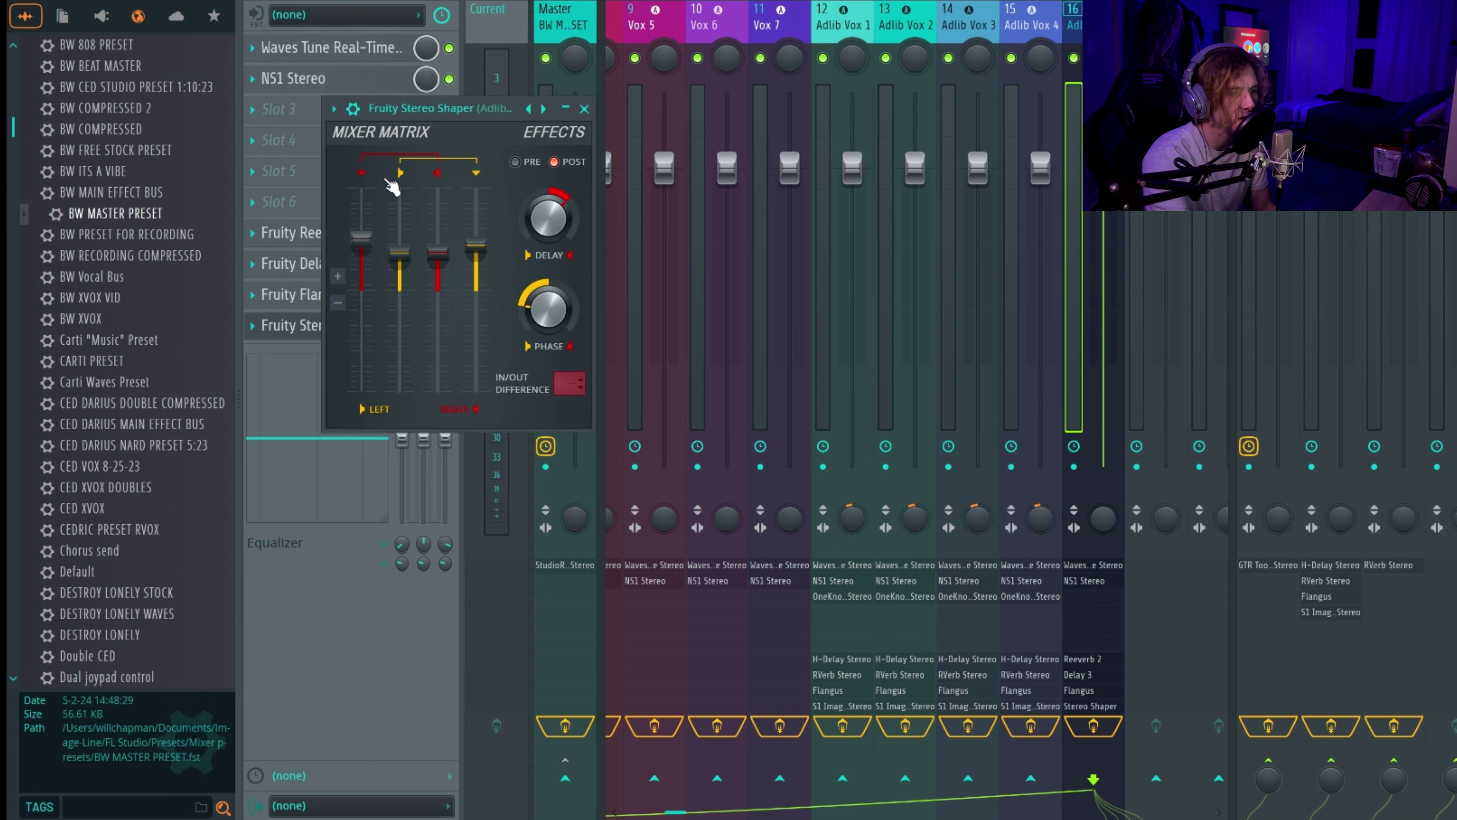
Step: Lower the two outer mixer matrix sliders in the Fruity Stereo Shaper on Adlib Vox 5 slightly below the inner ones, and close the plugin
{"action": "left_click_drag", "start_coordinate": [476, 246], "coordinate": [476, 229]}
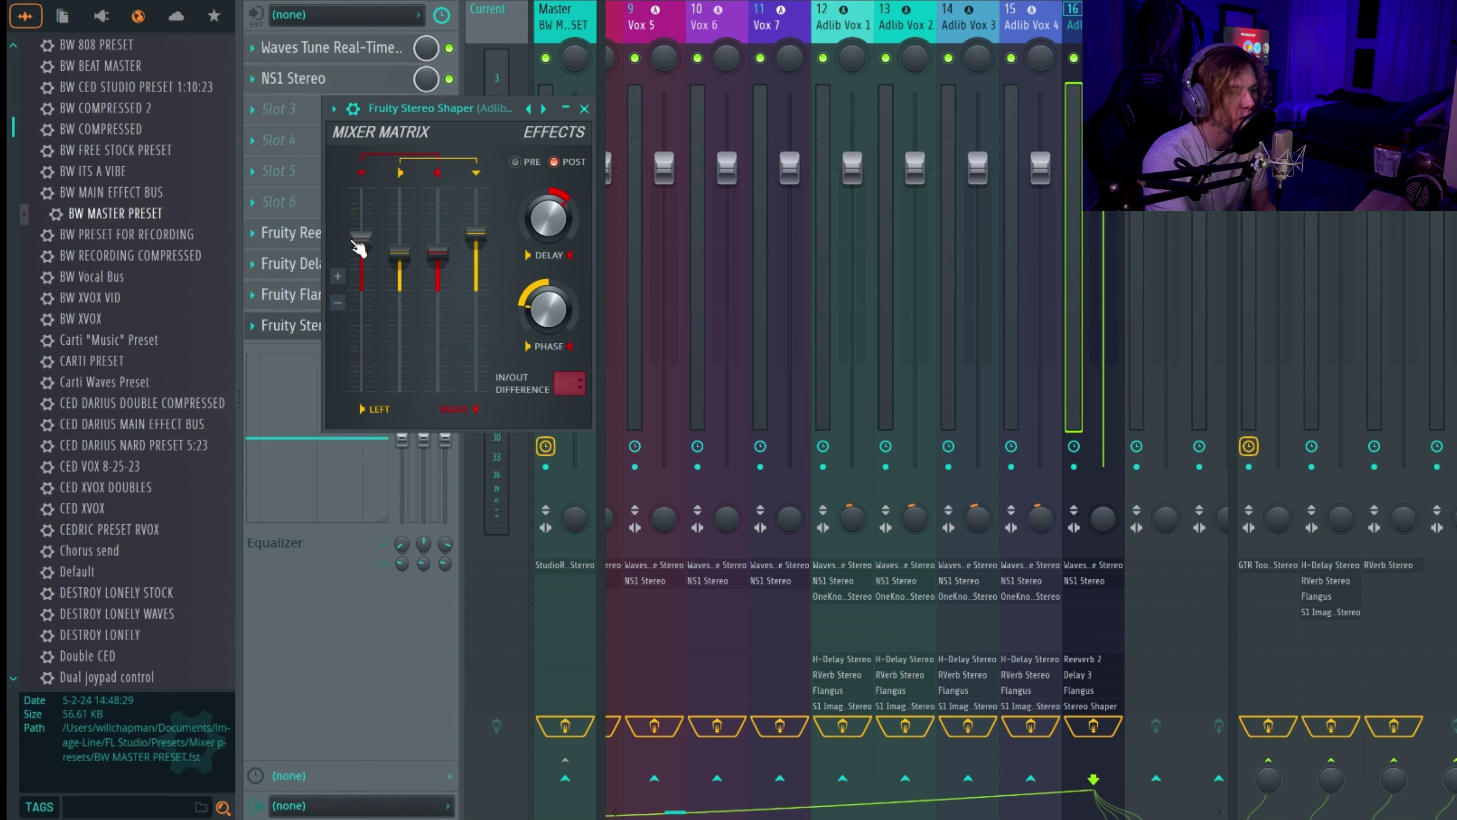
{"action": "left_click_drag", "start_coordinate": [361, 238], "coordinate": [361, 228]}
{"action": "left_click_drag", "start_coordinate": [364, 241], "coordinate": [361, 267]}
{"action": "left_click_drag", "start_coordinate": [476, 233], "coordinate": [476, 267]}
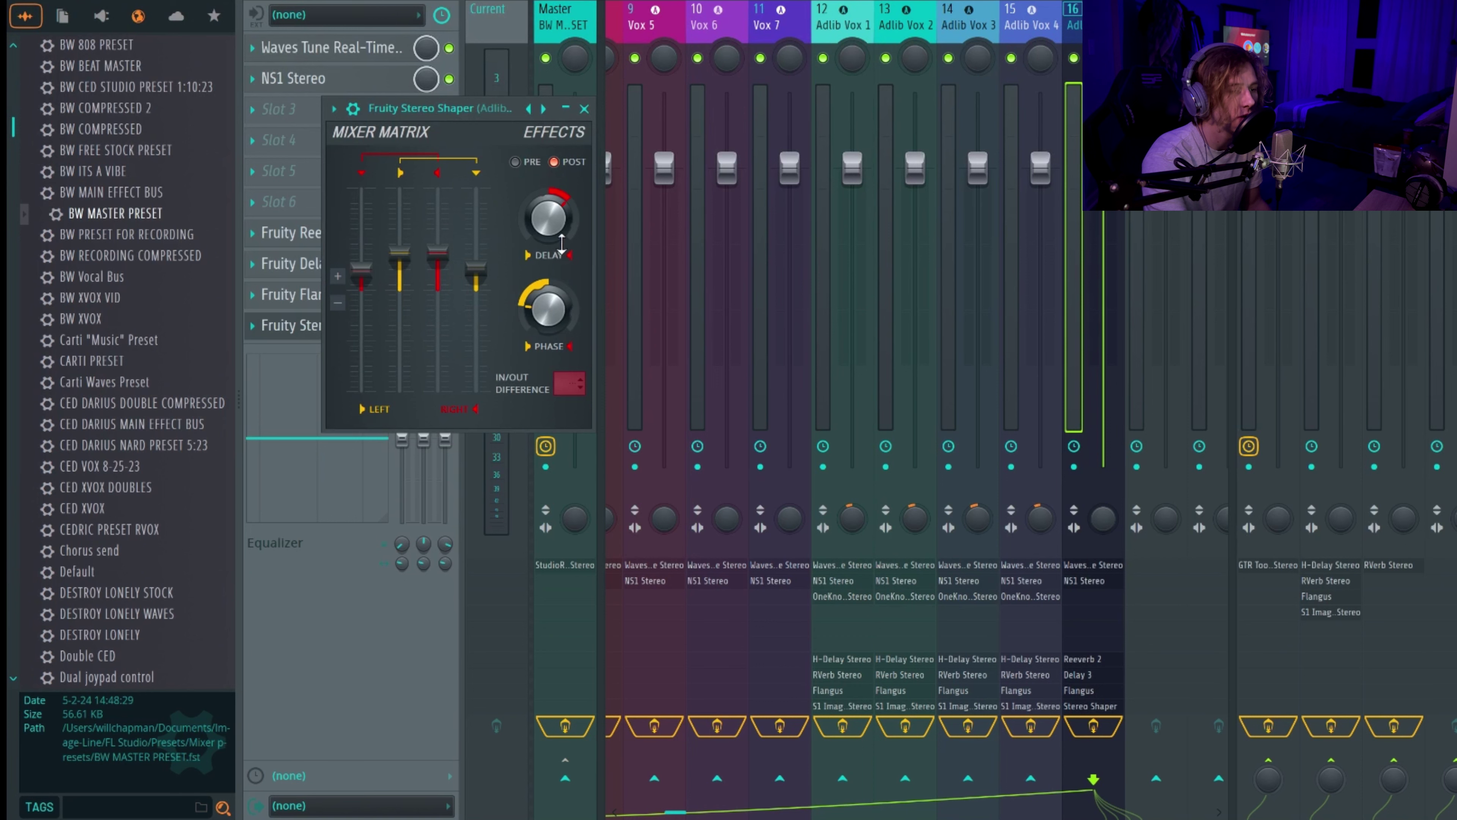
{"action": "left_click", "coordinate": [584, 108]}
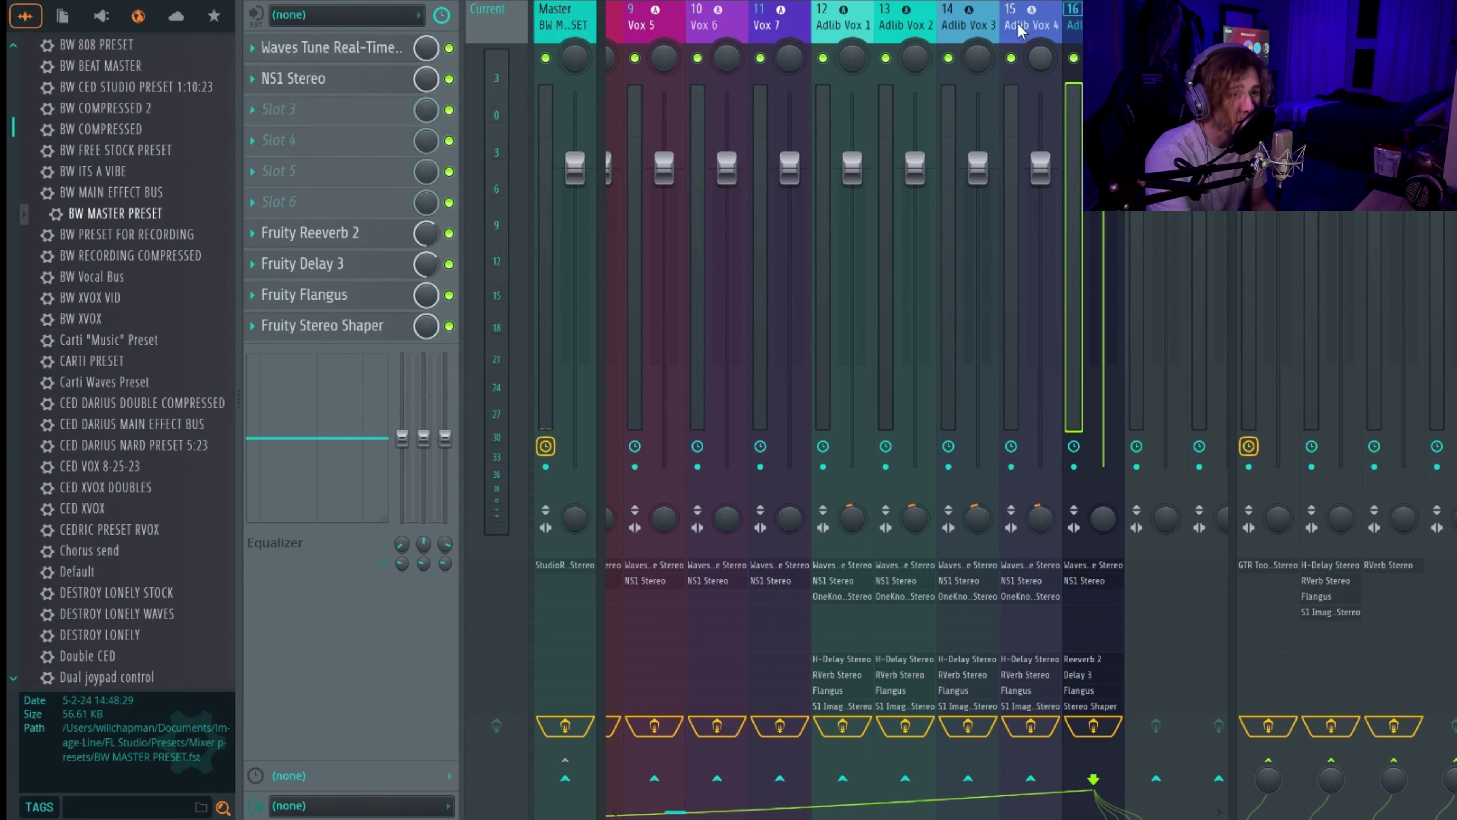
Step: In the playlist, make the repeated adlib clip on the Adlib Vox 3 and 4 tracks unique and route it to its audio track
{"action": "key", "text": "F5"}
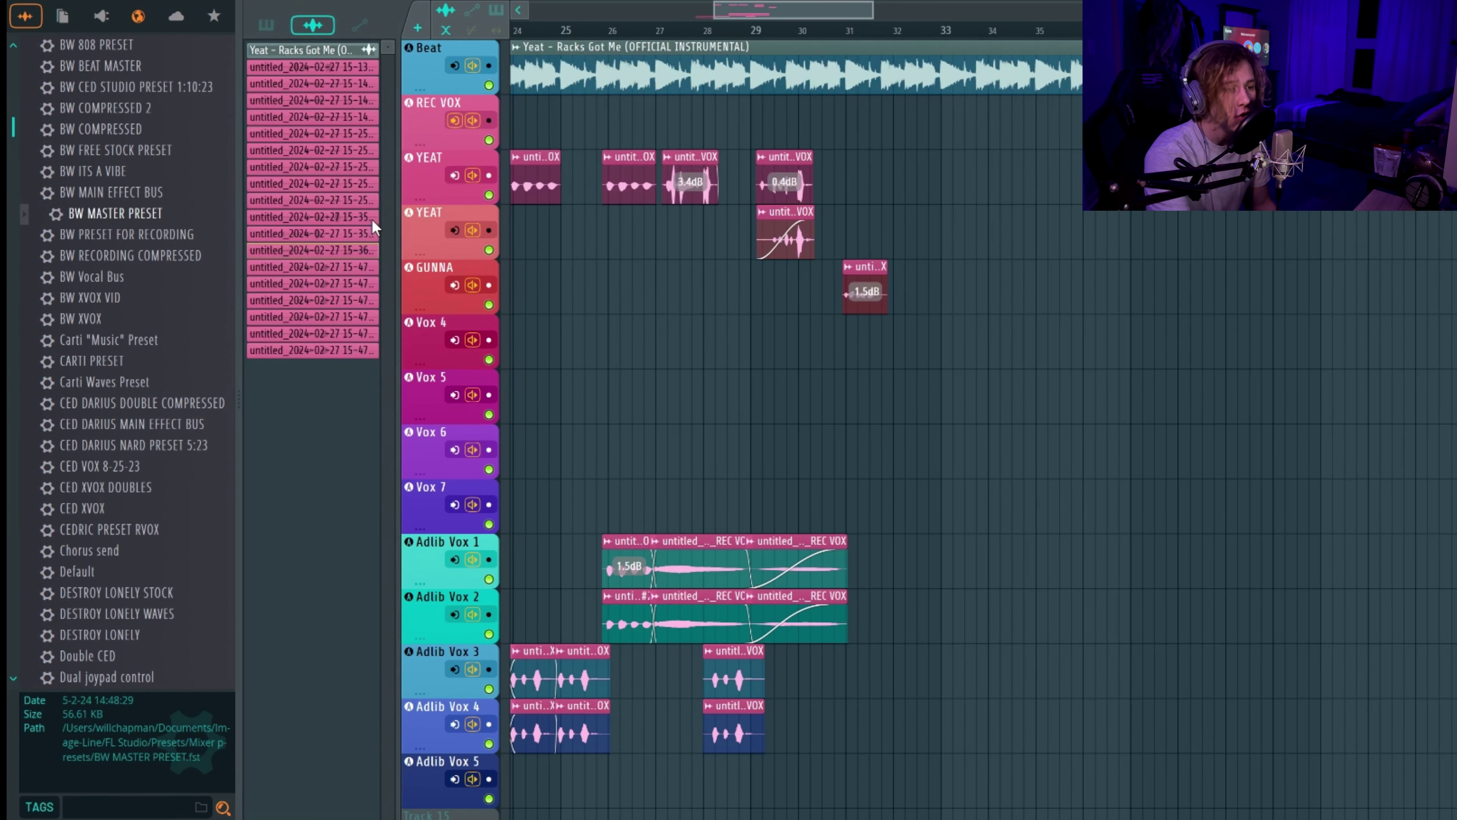
{"action": "scroll", "coordinate": [694, 463], "scroll_direction": "up", "scroll_amount": 4}
{"action": "scroll", "coordinate": [694, 463], "scroll_direction": "down", "scroll_amount": 3}
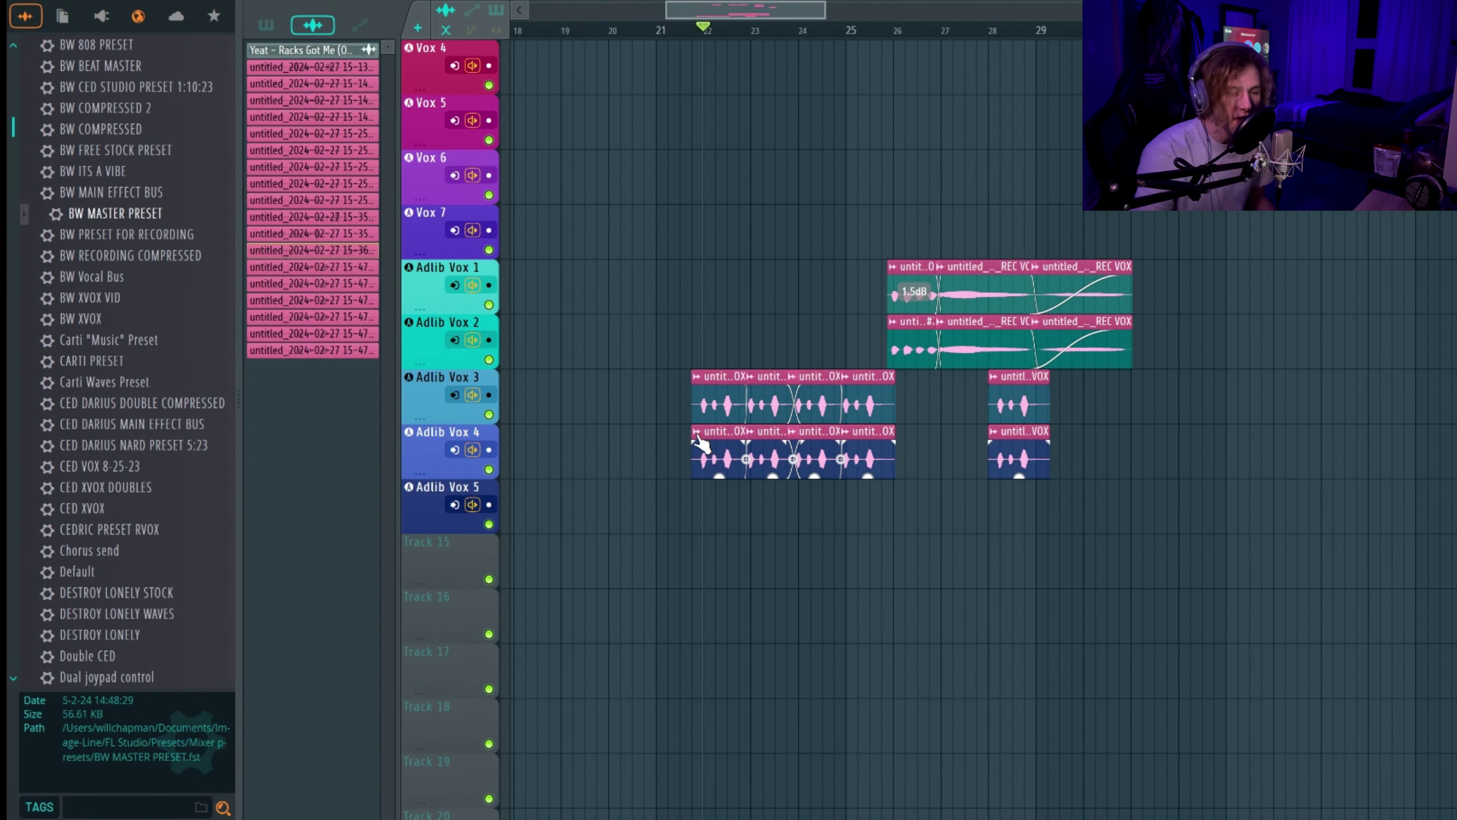
{"action": "left_click", "coordinate": [725, 309]}
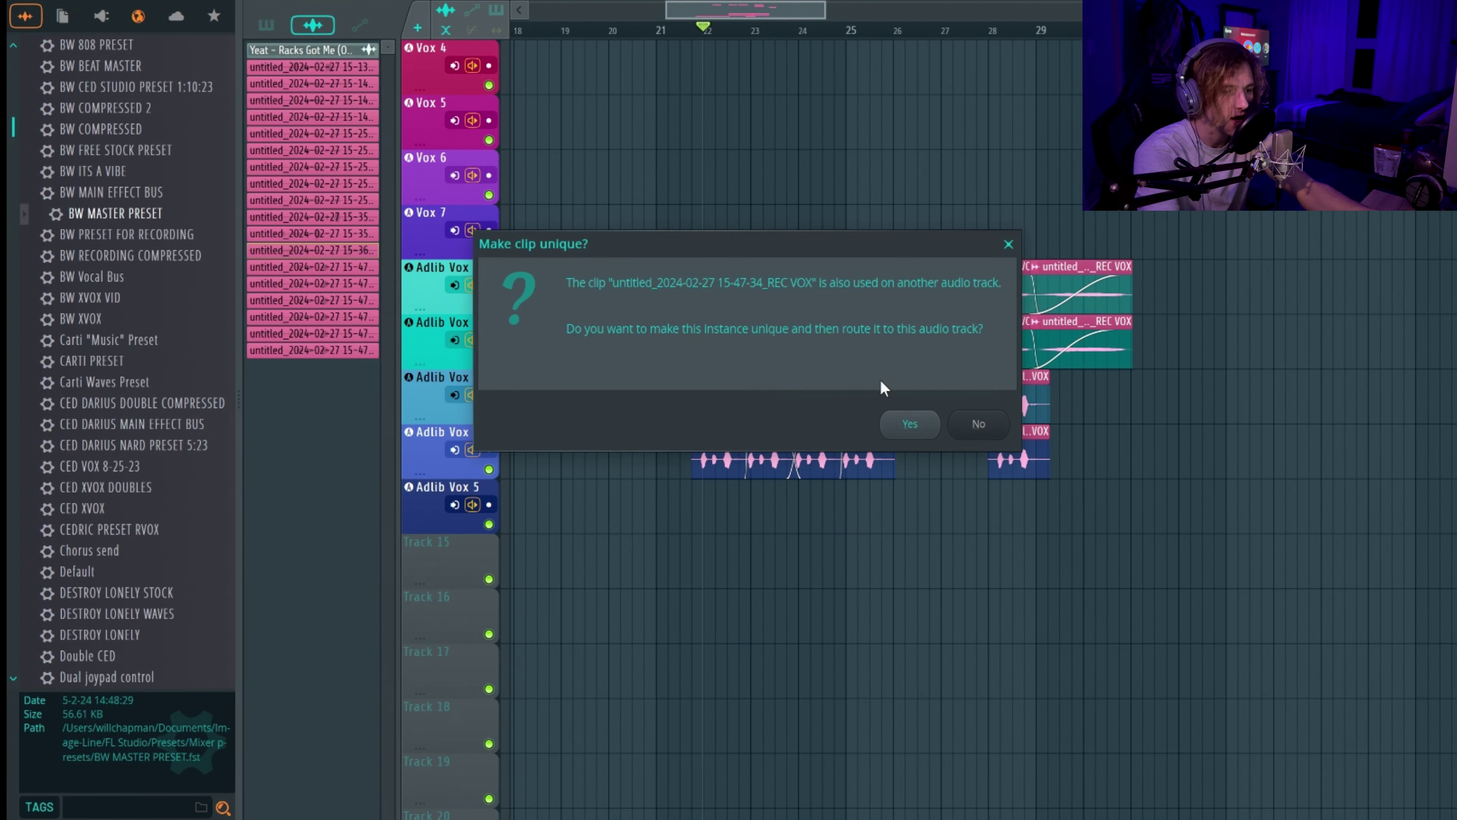
{"action": "left_click", "coordinate": [918, 425]}
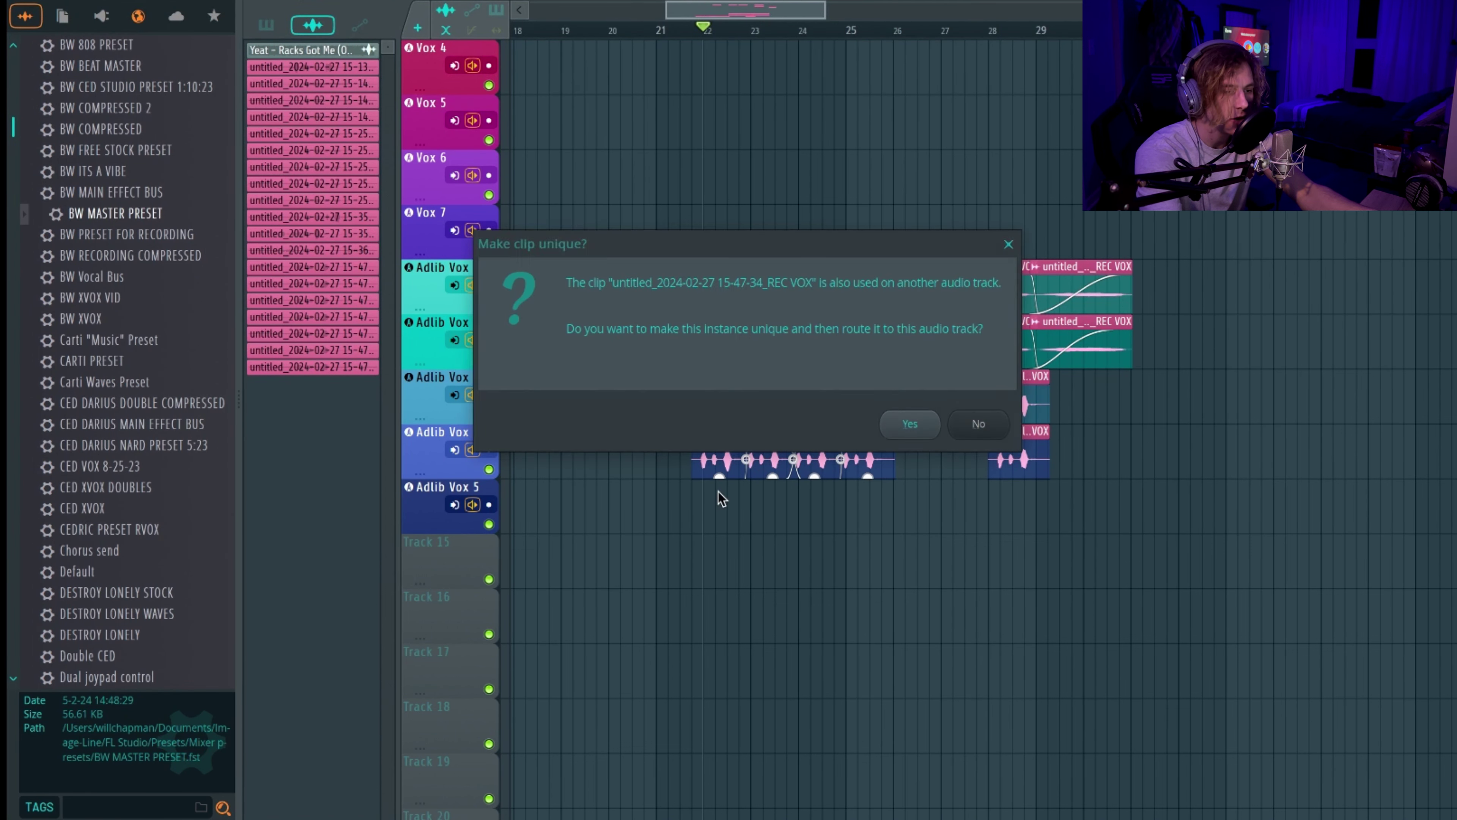
{"action": "left_click", "coordinate": [895, 422]}
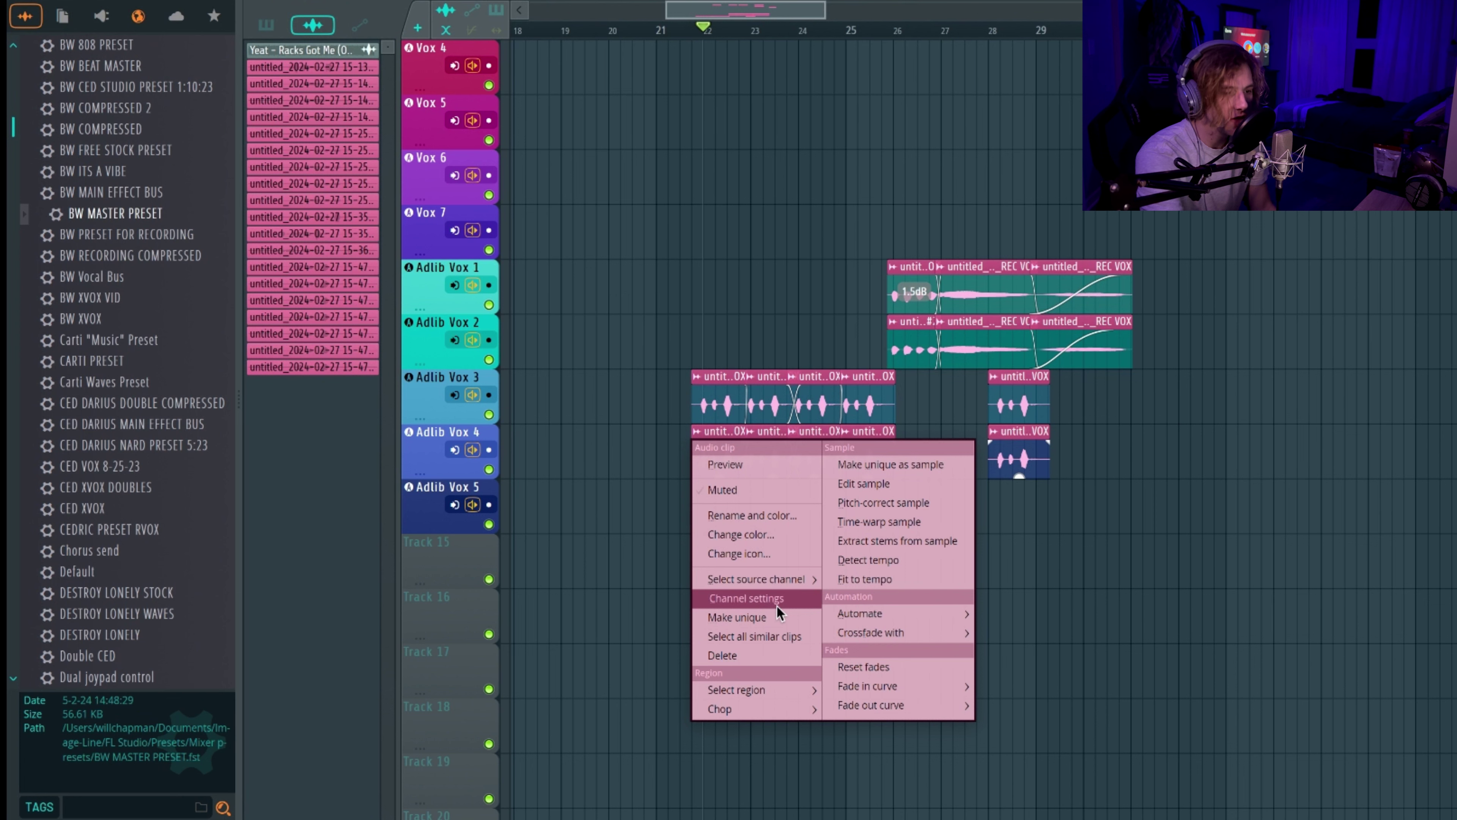
Step: Open the first Adlib Vox 4 clip's channel settings, try resetting its time-stretching pitch, restore the raised pitch, and close the settings
{"action": "left_click", "coordinate": [730, 323]}
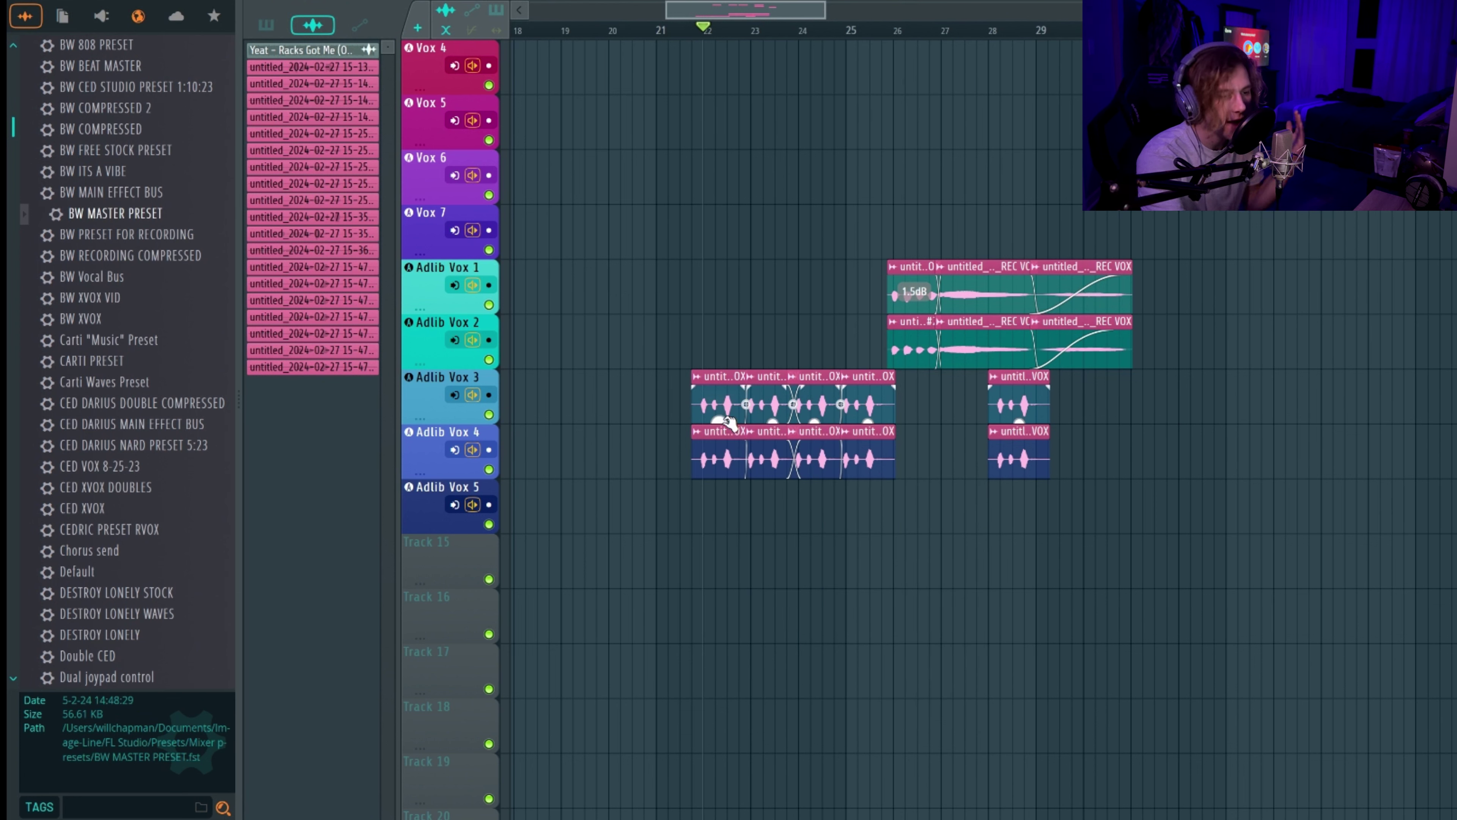
{"action": "left_click", "coordinate": [696, 432]}
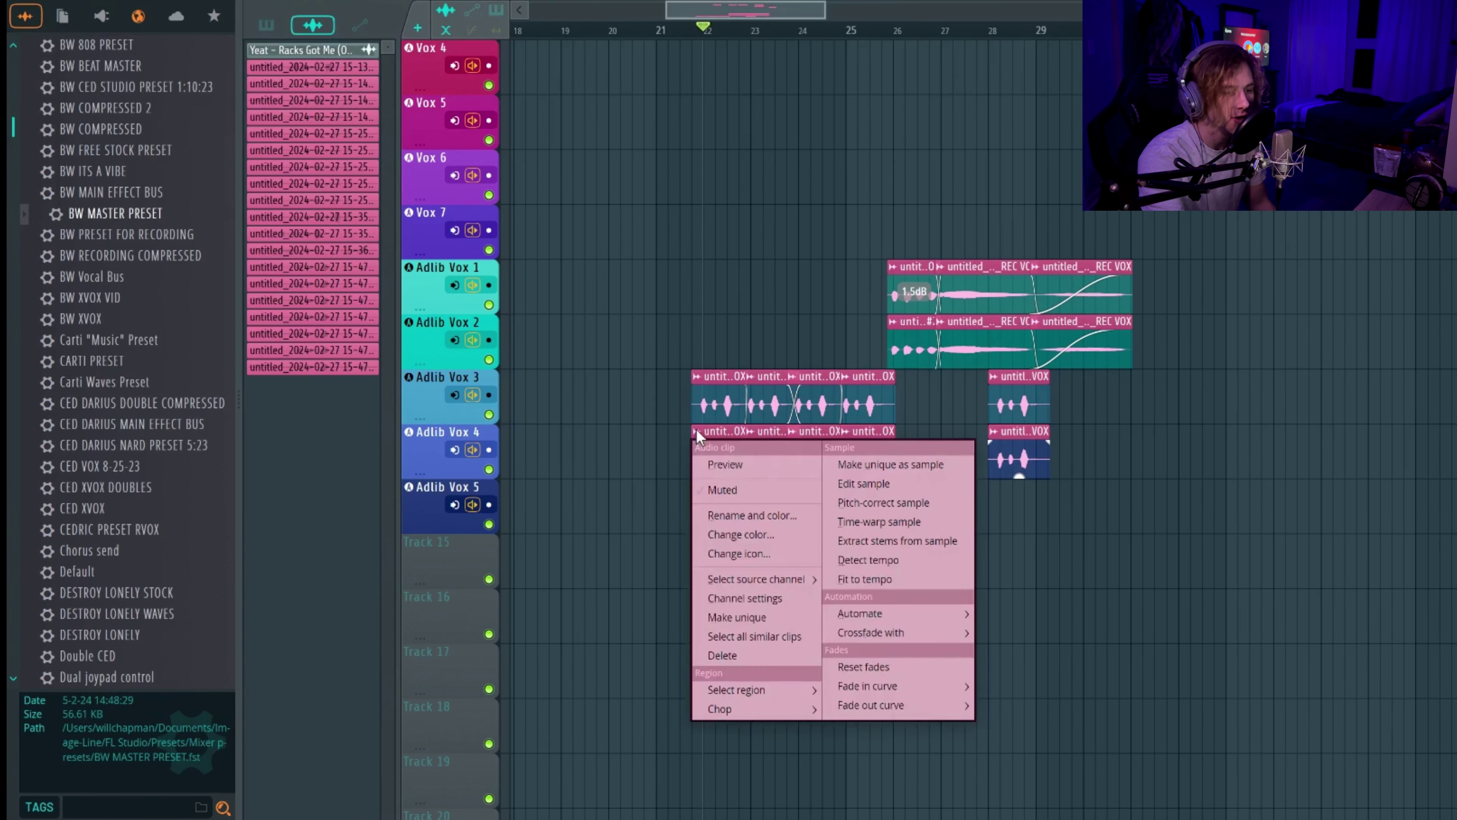
{"action": "left_click", "coordinate": [753, 601]}
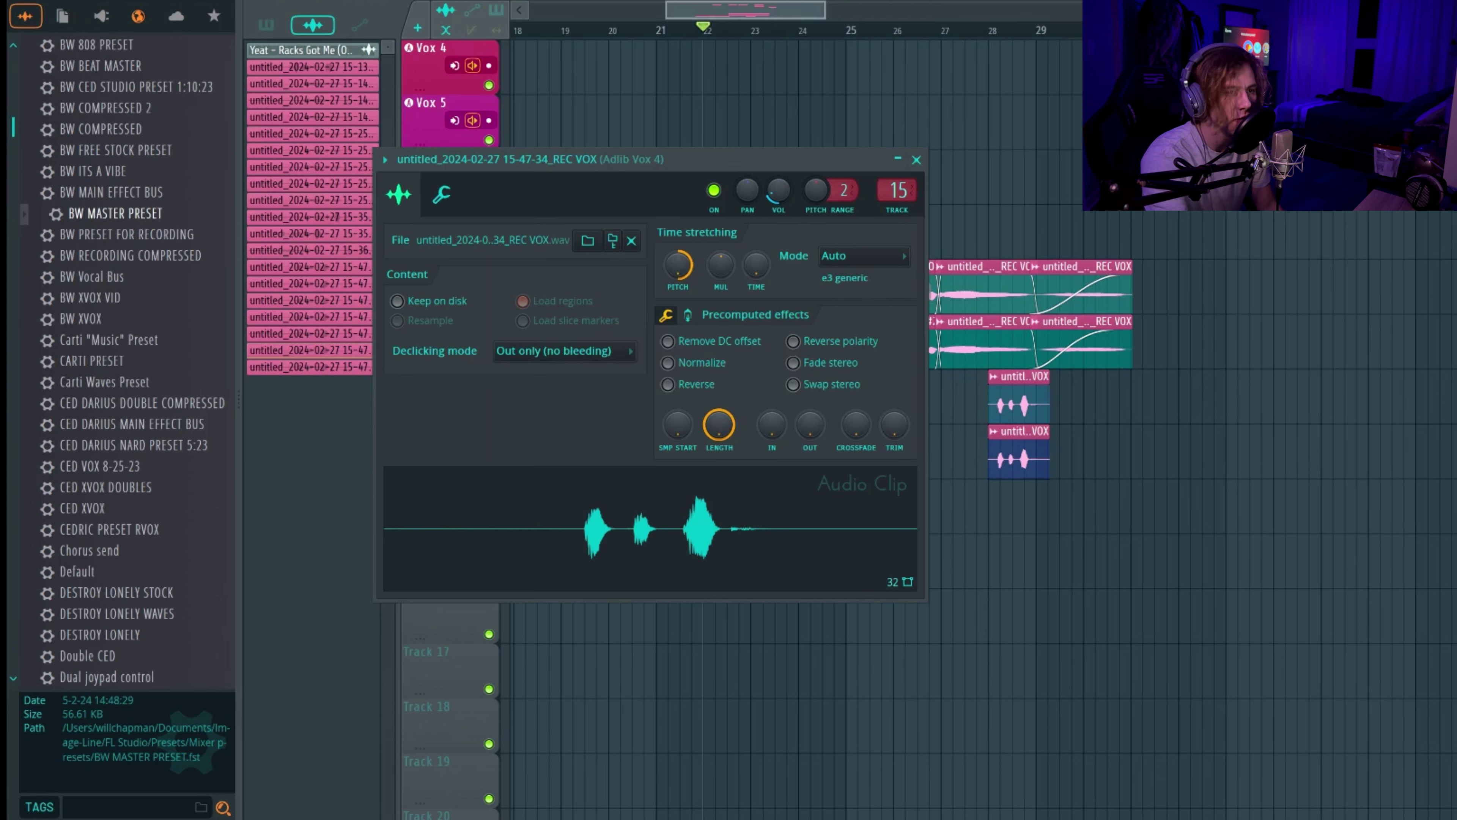
{"action": "left_click_drag", "start_coordinate": [679, 265], "coordinate": [678, 322]}
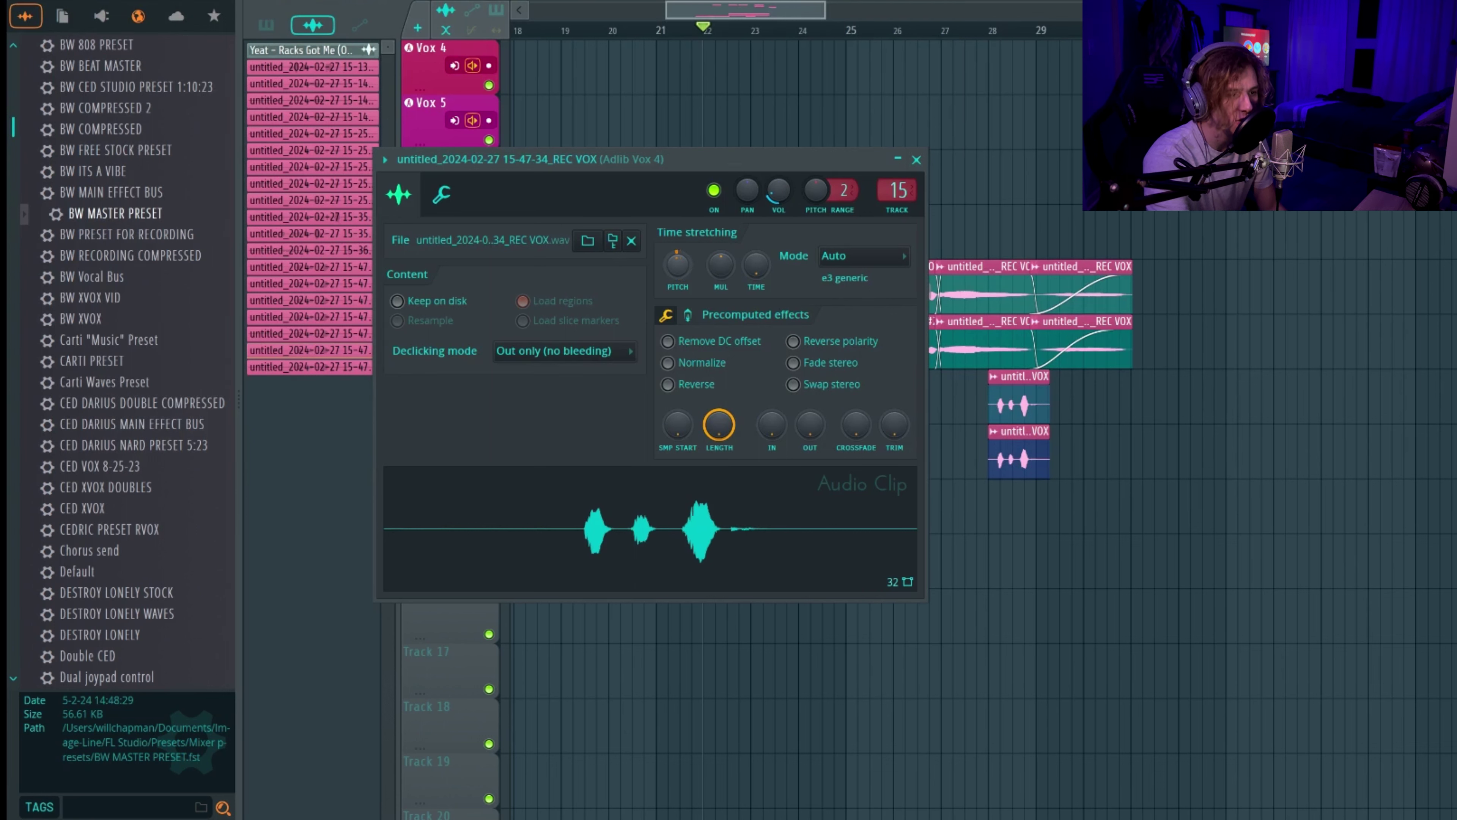
{"action": "left_click_drag", "start_coordinate": [678, 265], "coordinate": [678, 241]}
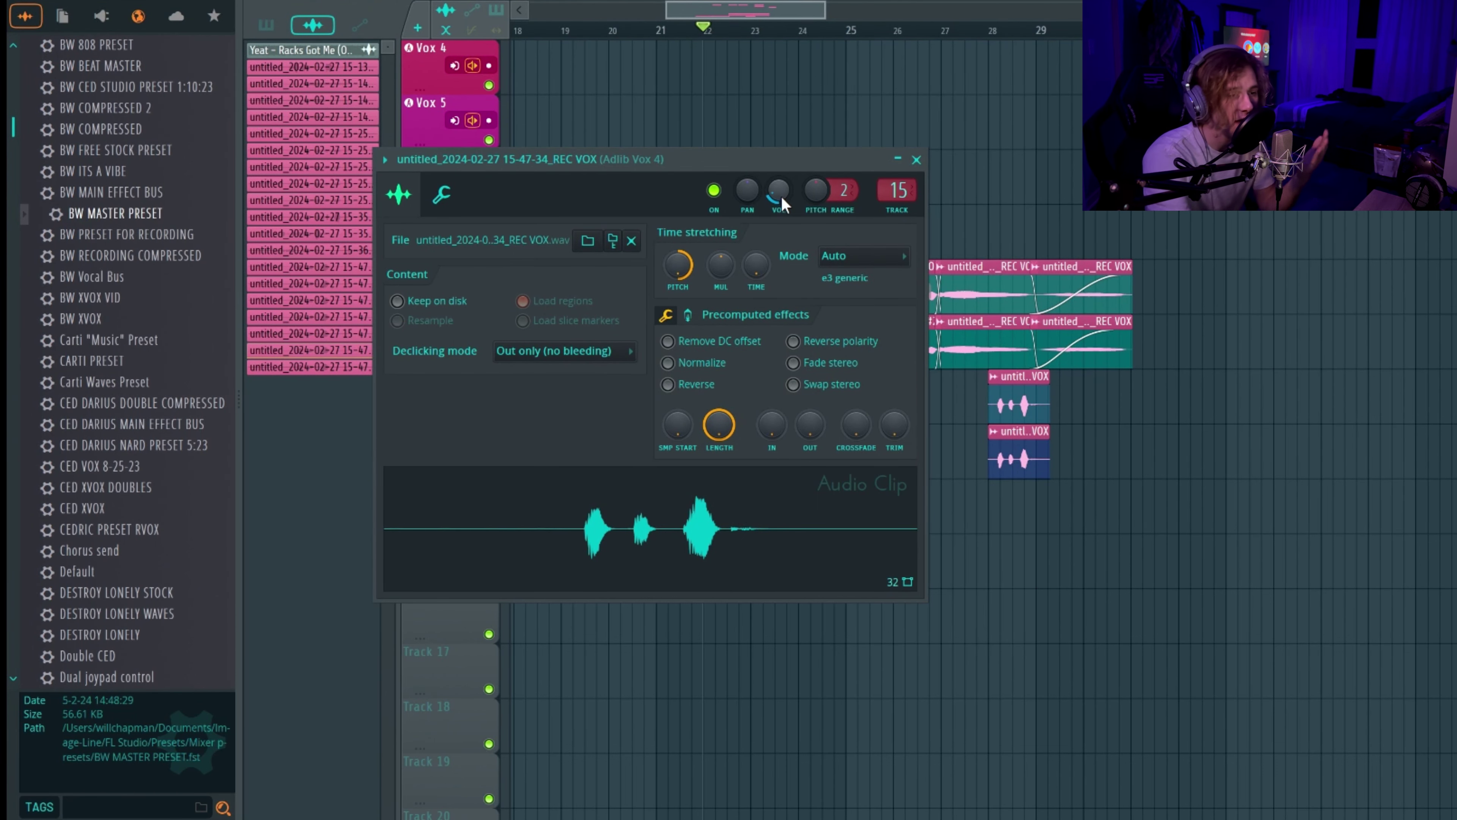
{"action": "left_click", "coordinate": [916, 160]}
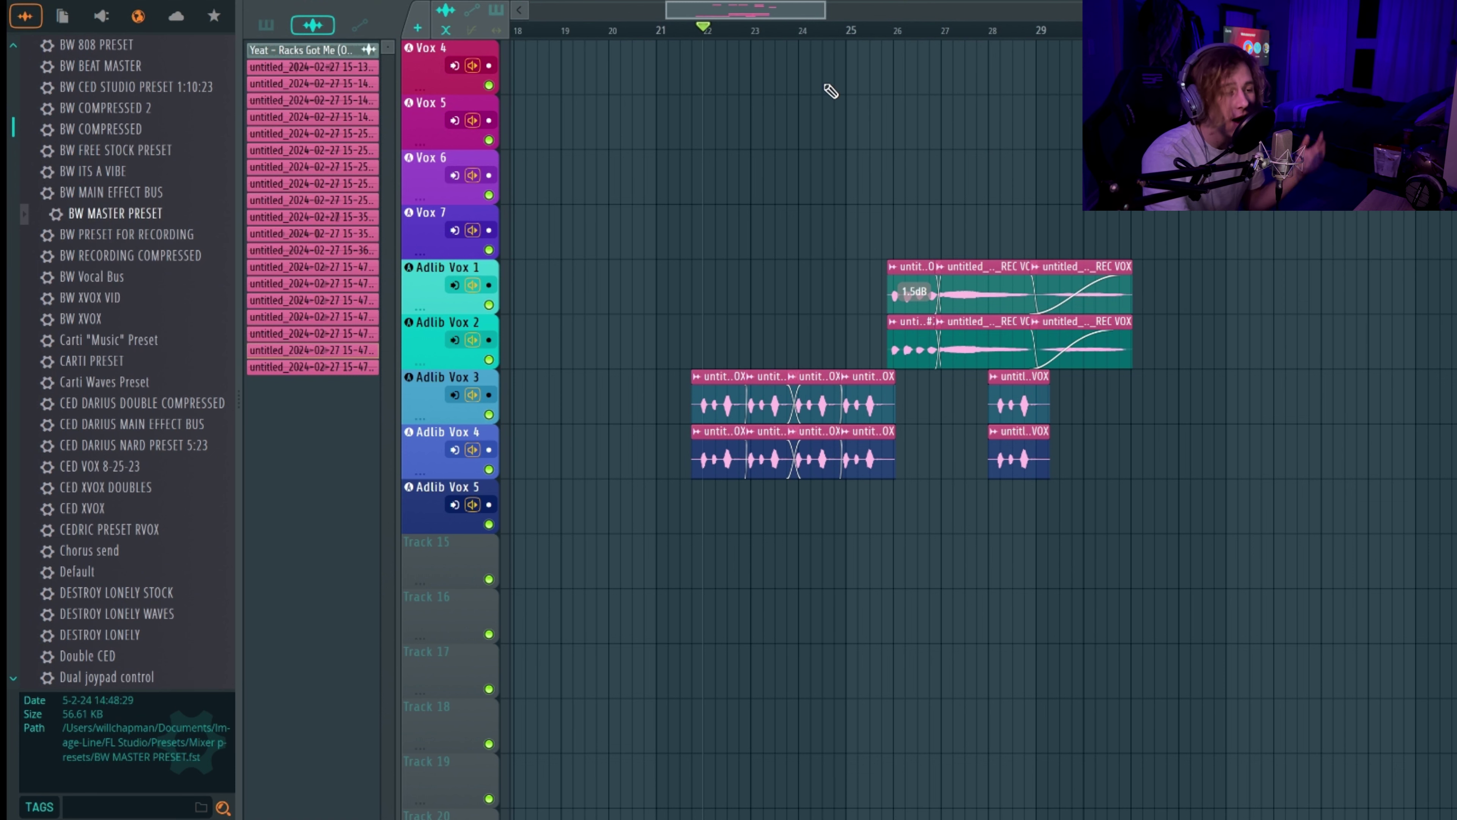
Step: Examine the H-Delay and RVerb settings on Adlib Vox 1 in the mixer
{"action": "key", "text": "F9"}
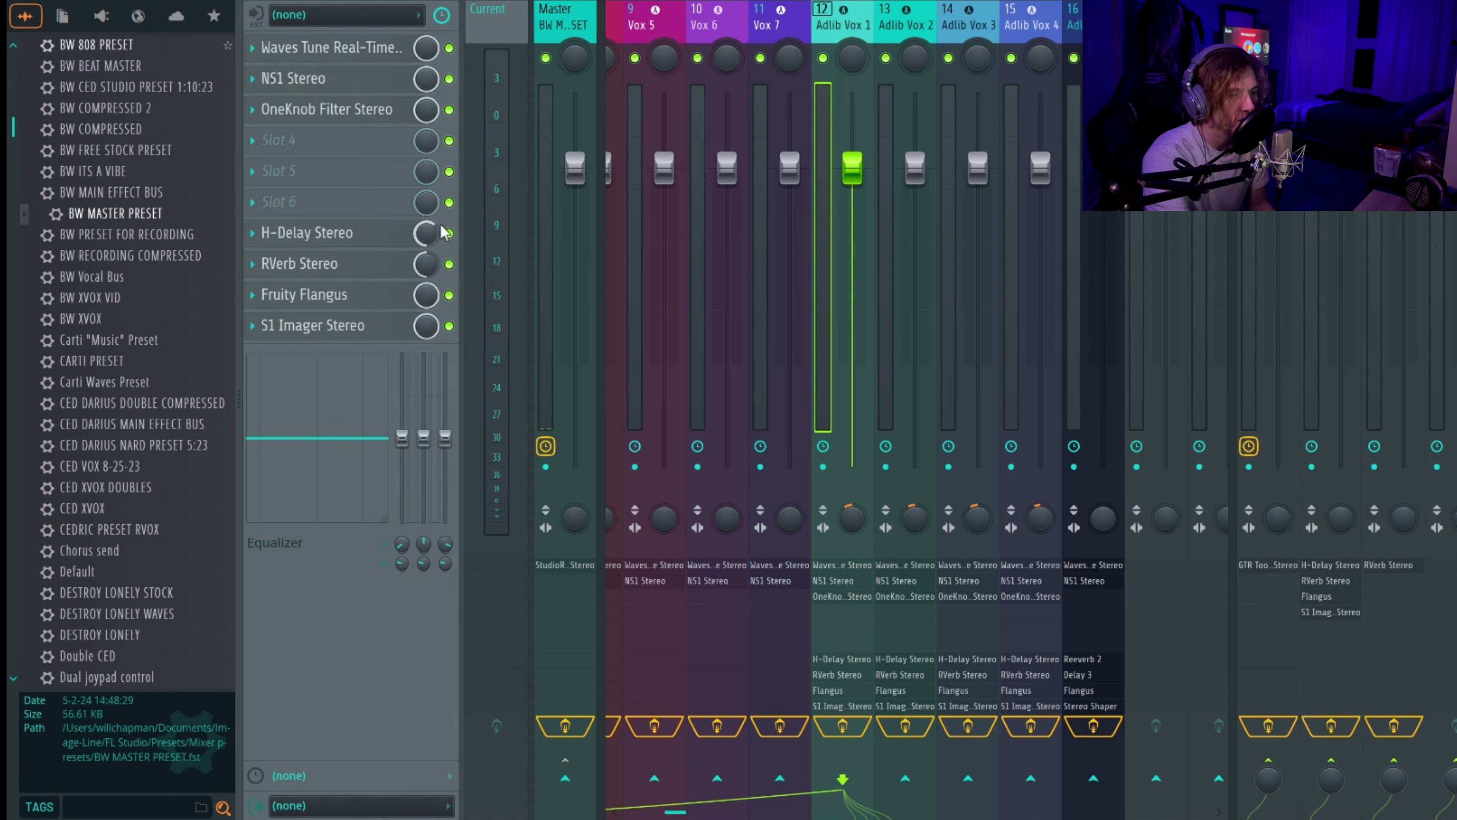
{"action": "left_click", "coordinate": [429, 232]}
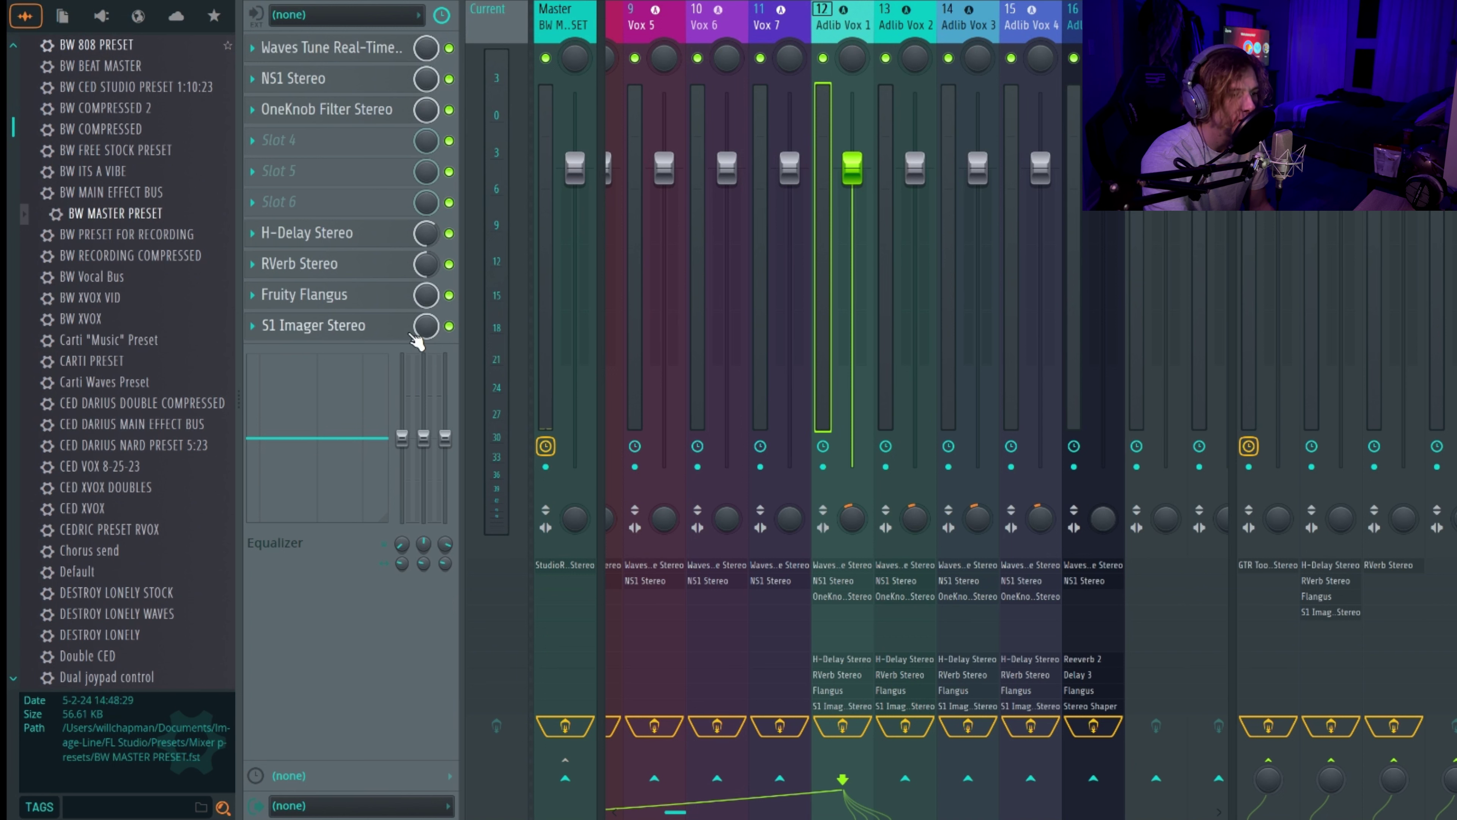
{"action": "left_click", "coordinate": [332, 228]}
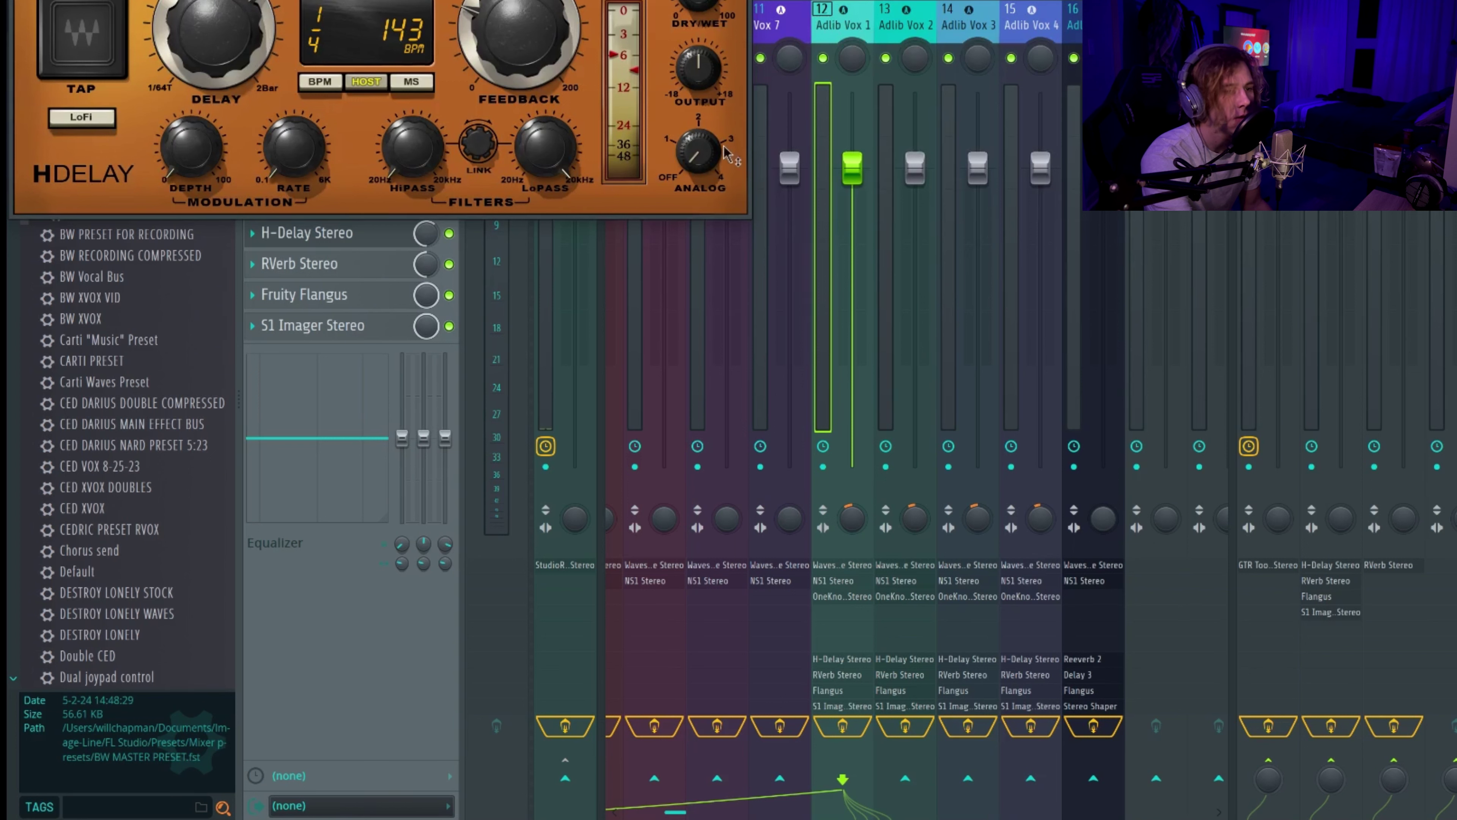
{"action": "left_click_drag", "start_coordinate": [695, 155], "coordinate": [697, 509]}
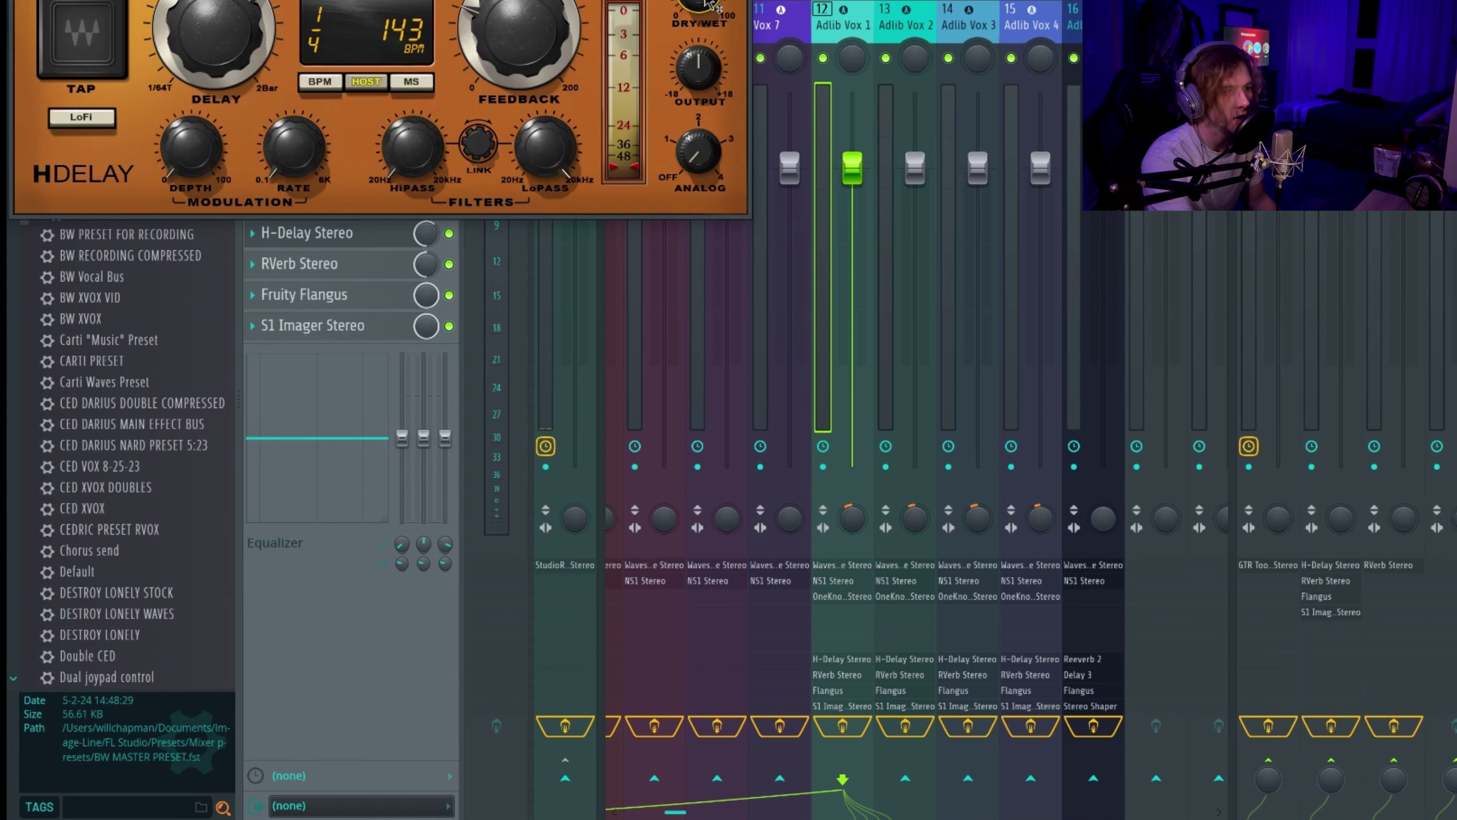
{"action": "key", "text": "Escape"}
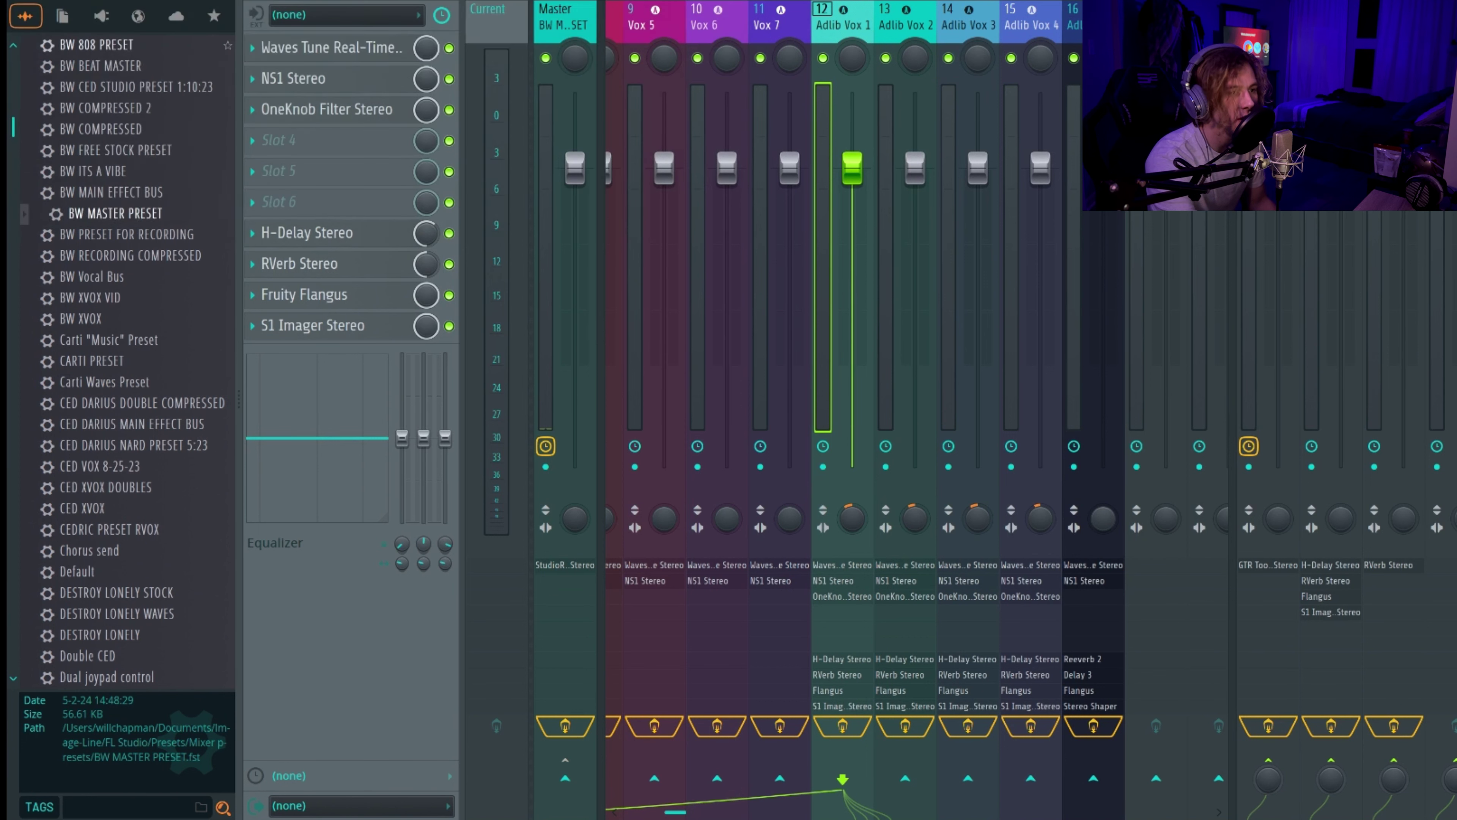
{"action": "left_click", "coordinate": [313, 263]}
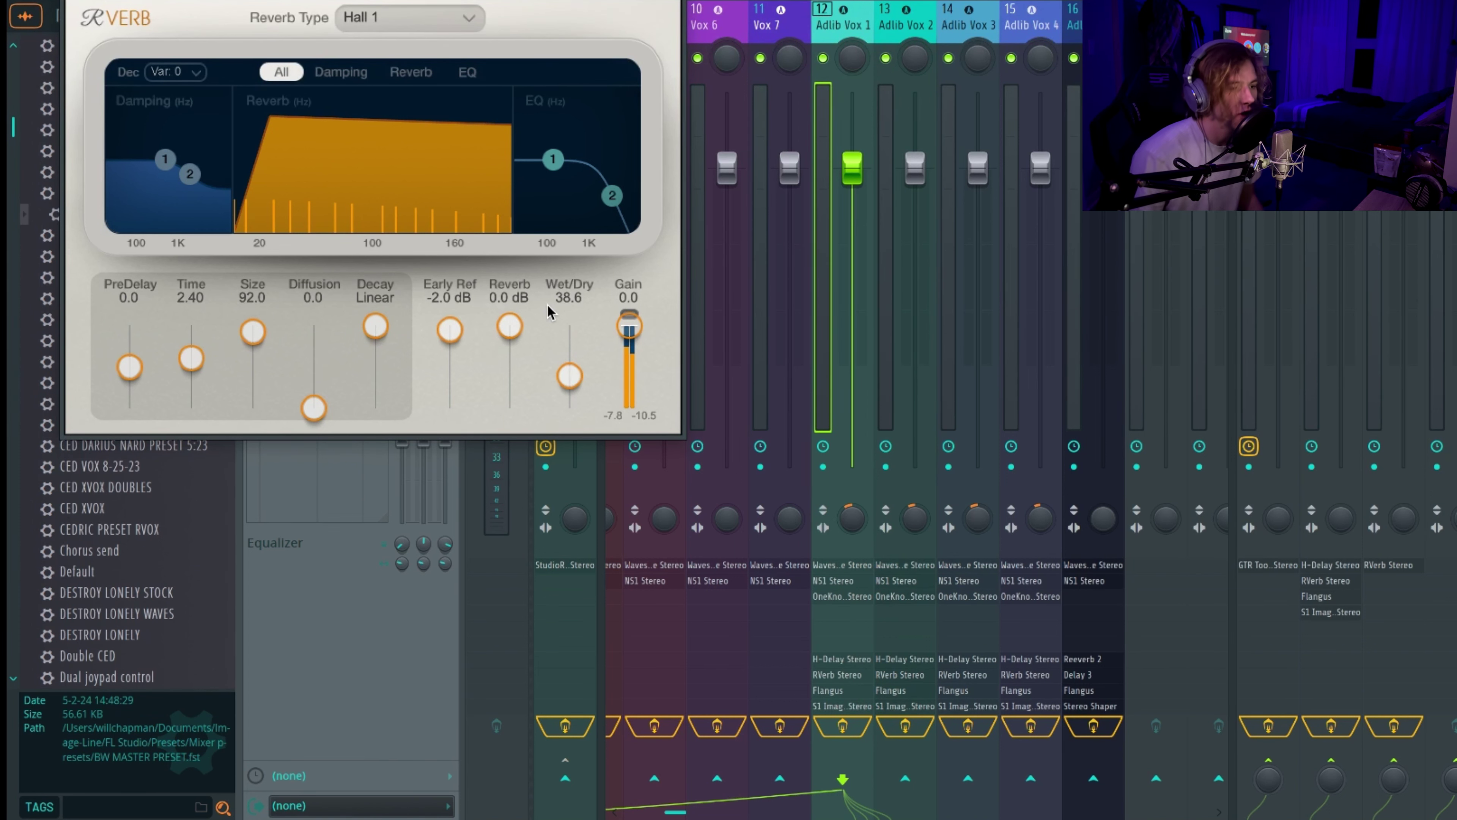
{"action": "key", "text": "Escape"}
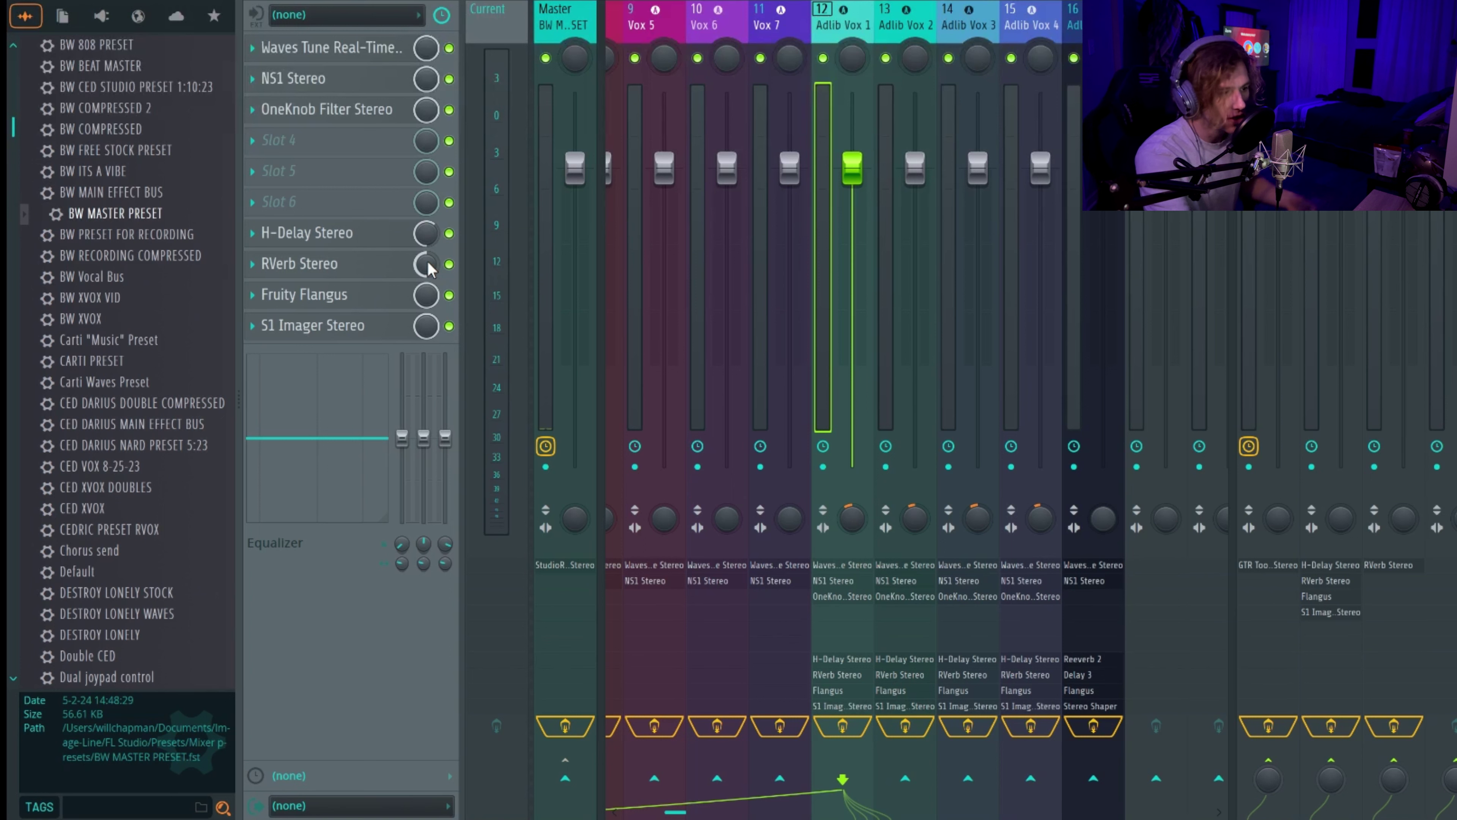
Step: Try raising Dry and lowering Wet in Fruity Flangus on Adlib Vox 1, undo both changes, and close the plugin
{"action": "left_click", "coordinate": [335, 295]}
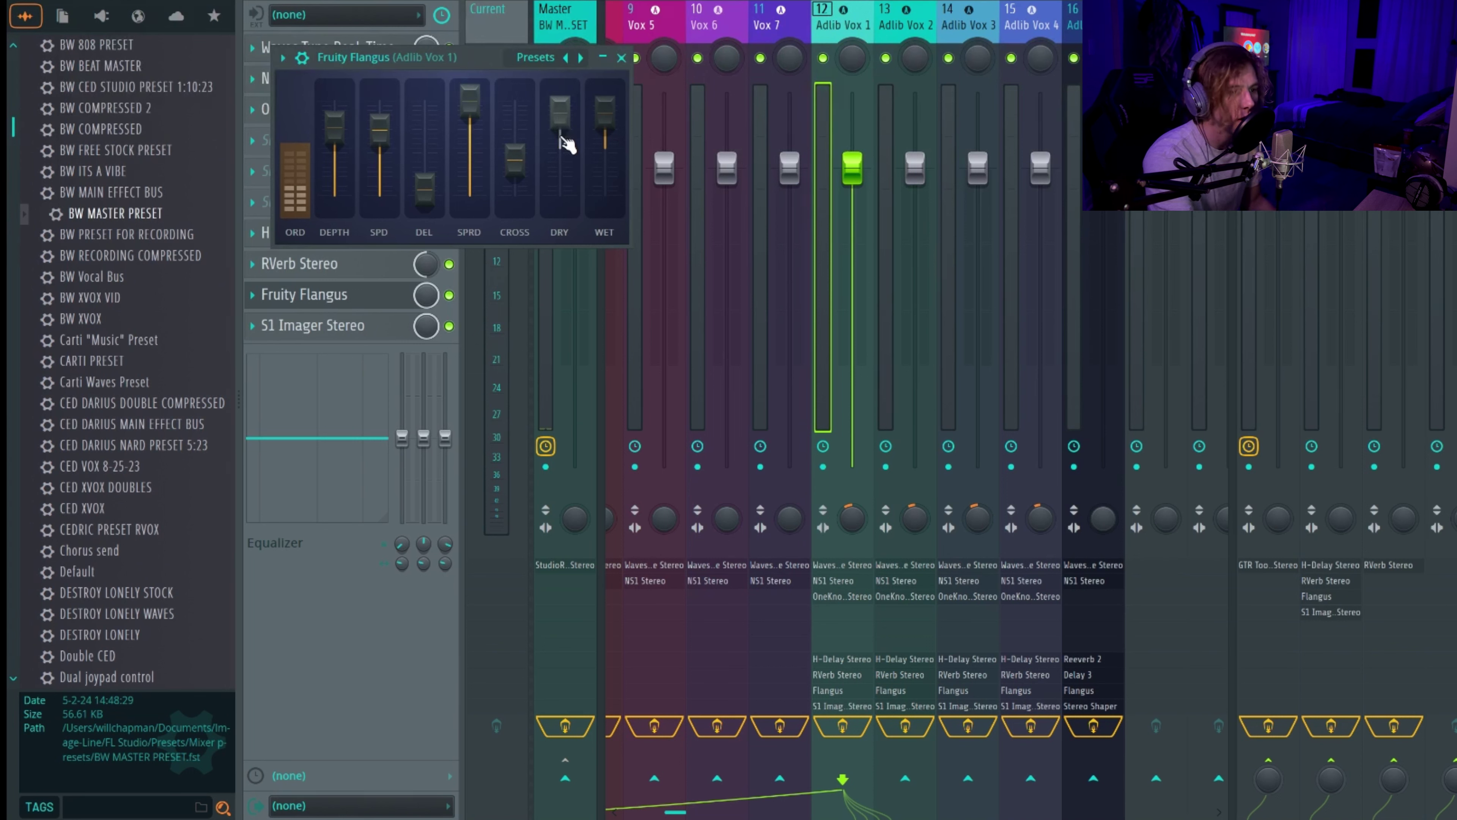
{"action": "left_click_drag", "start_coordinate": [563, 118], "coordinate": [605, 147]}
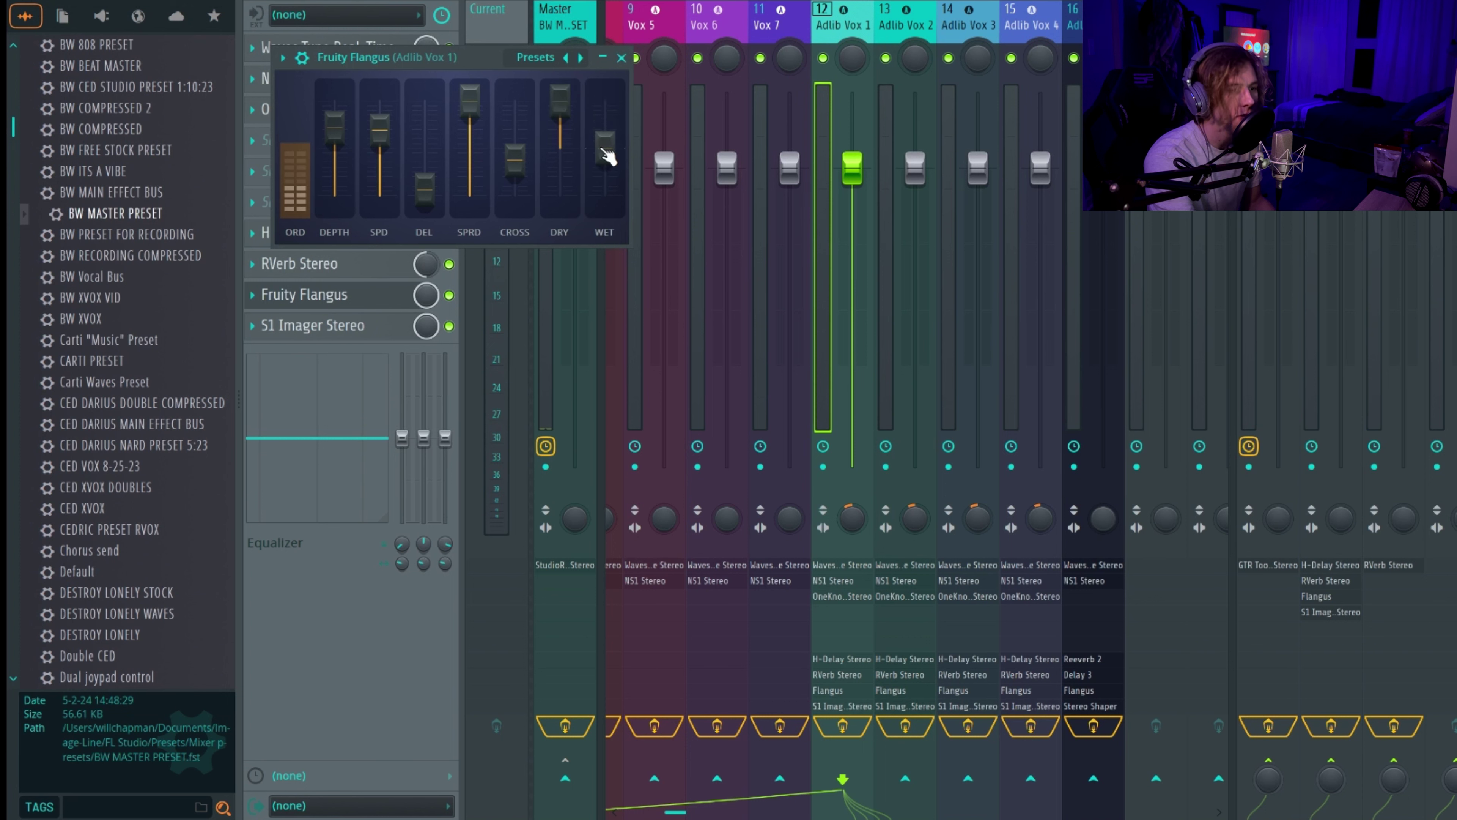
{"action": "key", "text": "super+z"}
{"action": "key", "text": "super+z"}
{"action": "key", "text": "super+z"}
{"action": "key", "text": "super+z"}
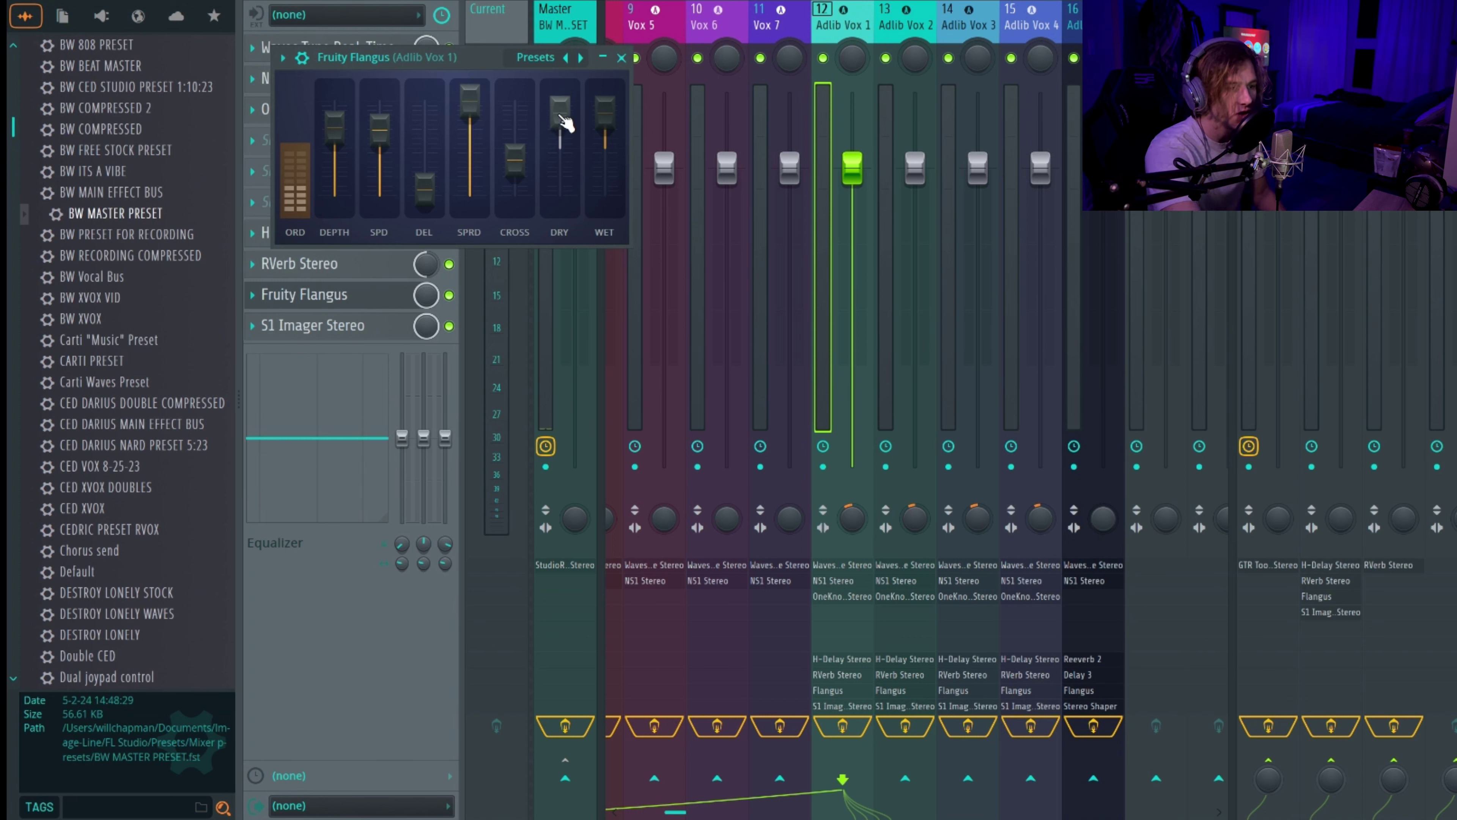
{"action": "left_click", "coordinate": [621, 57]}
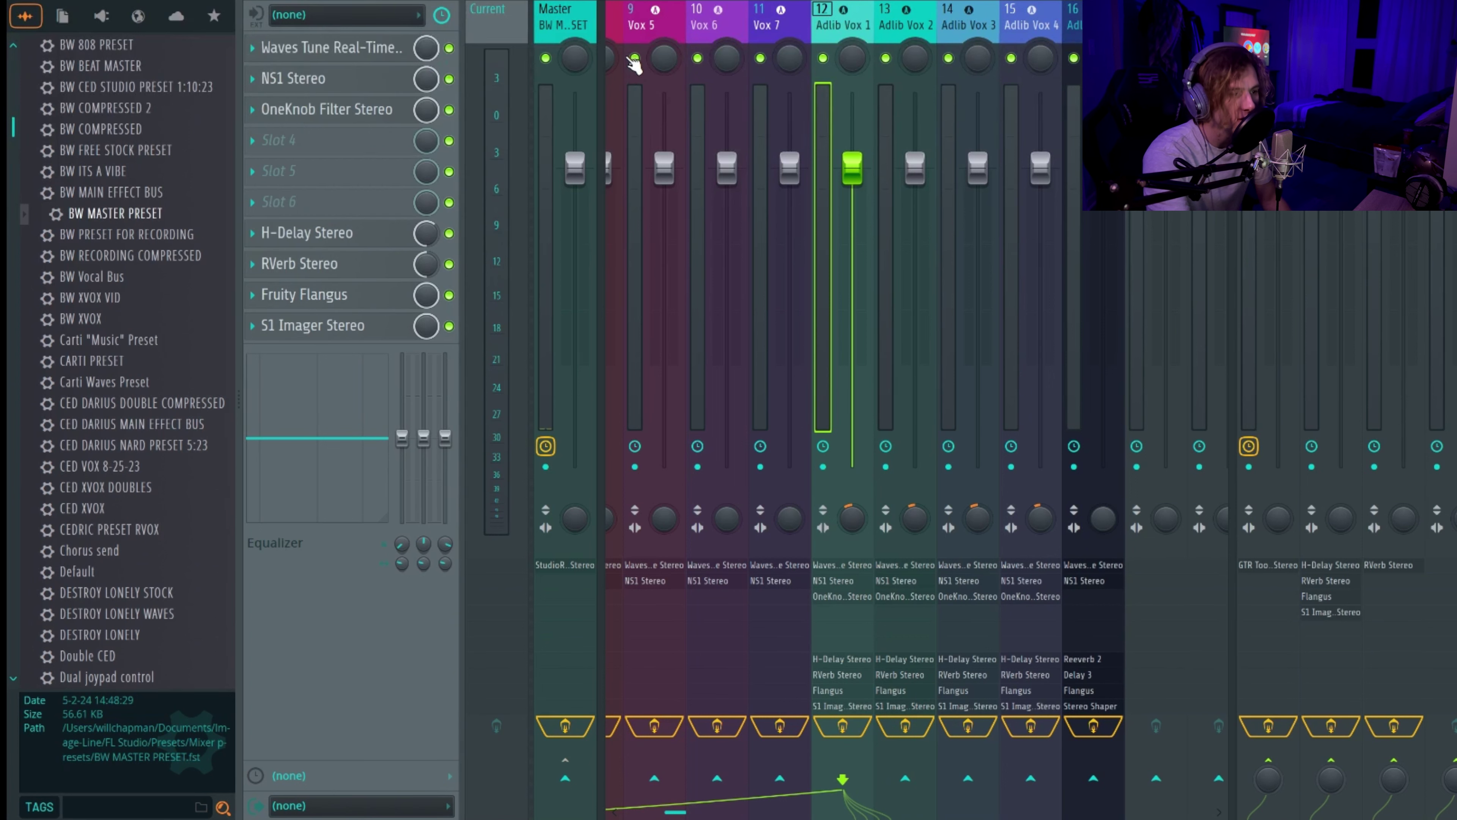
Step: Set the S1 Stereo Imager's width on Adlib Vox 1 to 1.12, and close the plugin
{"action": "left_click", "coordinate": [340, 337]}
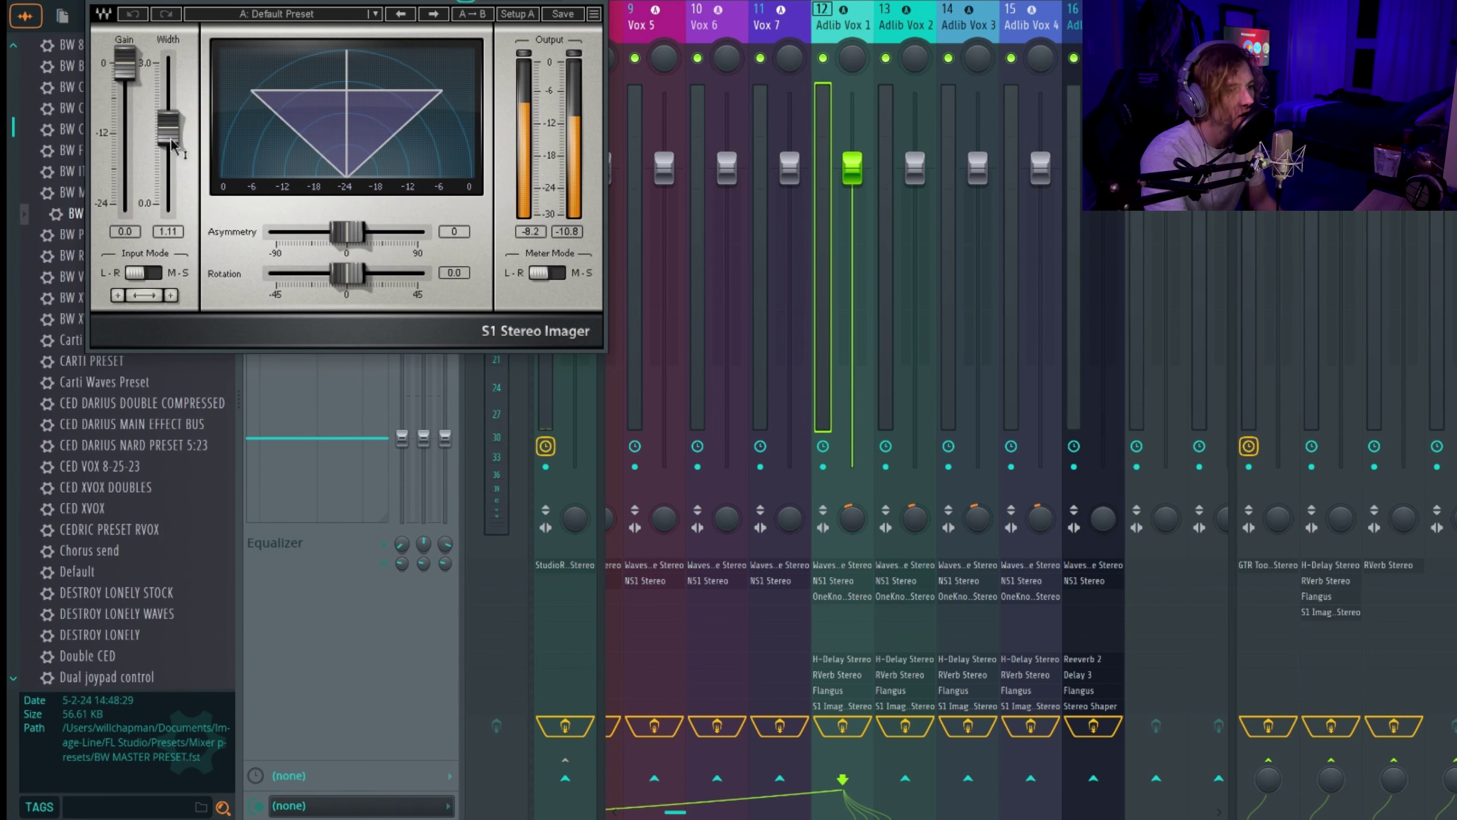
{"action": "left_click_drag", "start_coordinate": [172, 139], "coordinate": [173, 141]}
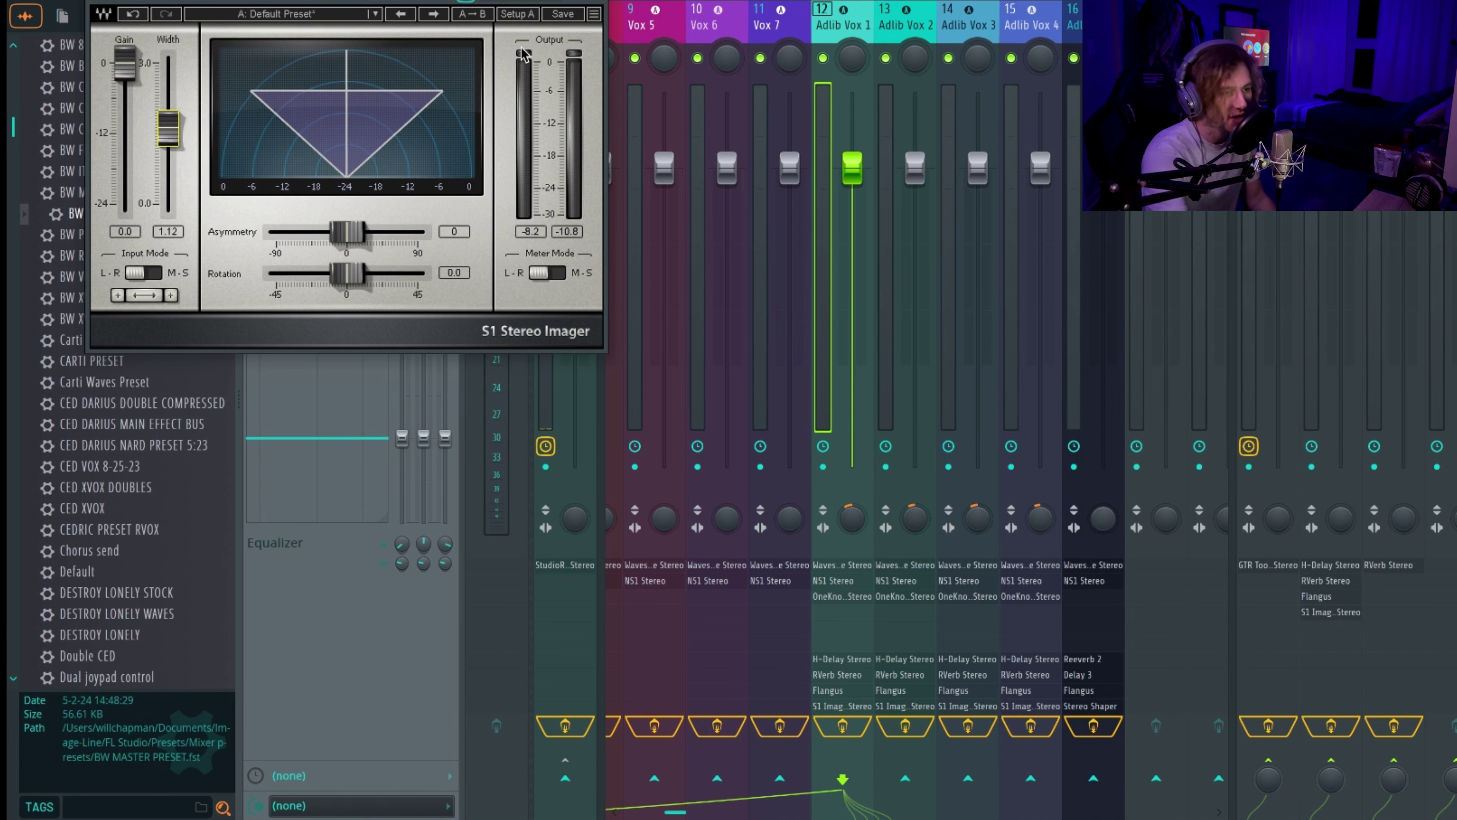
{"action": "left_click", "coordinate": [609, 5]}
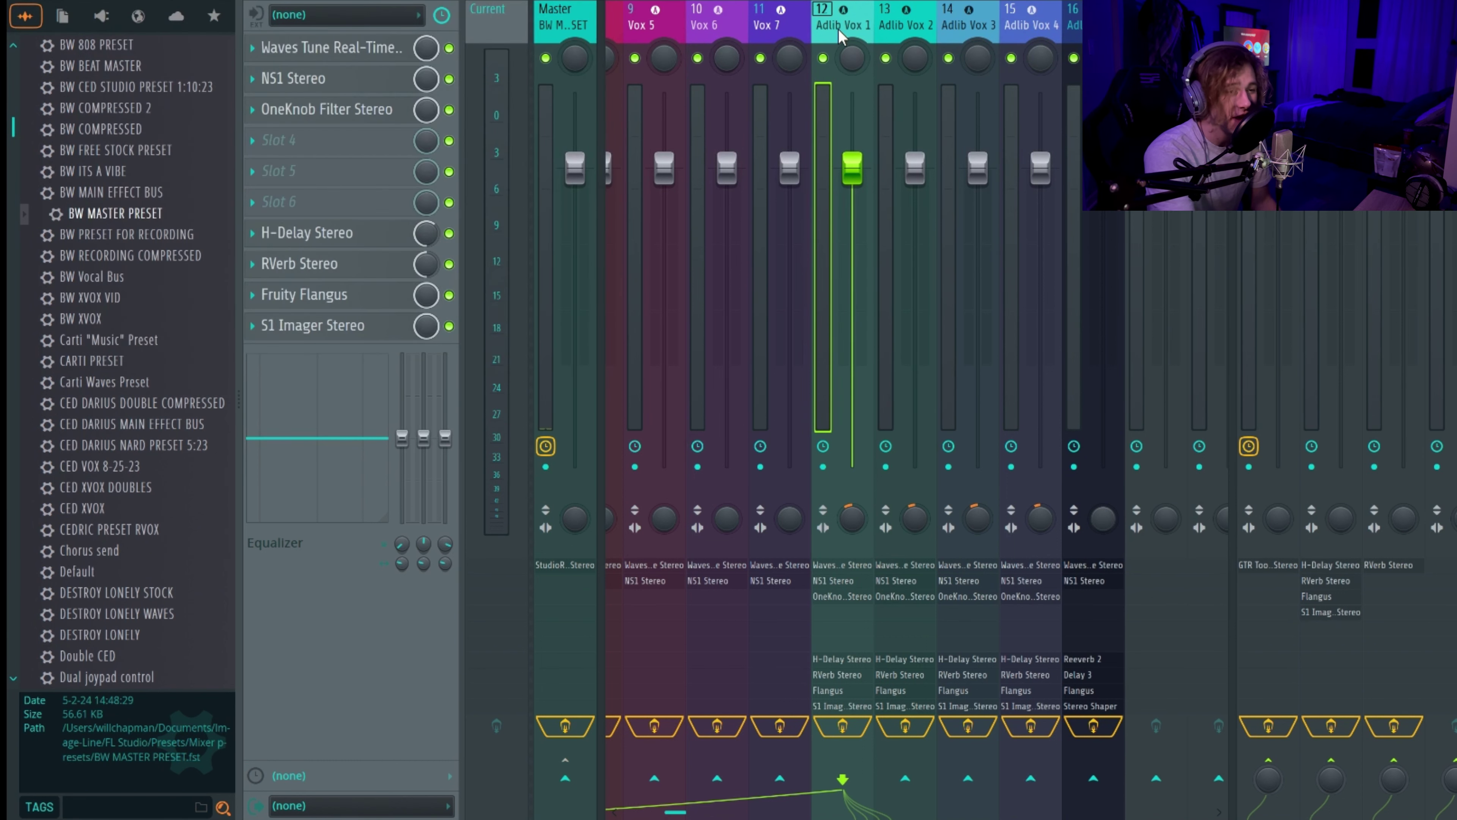
Step: Review the mixer tracks from the YEAT and Gunna vocal buses through to the adlib tracks
{"action": "scroll", "coordinate": [837, 29], "scroll_direction": "up", "scroll_amount": 3}
{"action": "scroll", "coordinate": [826, 26], "scroll_direction": "up", "scroll_amount": 5}
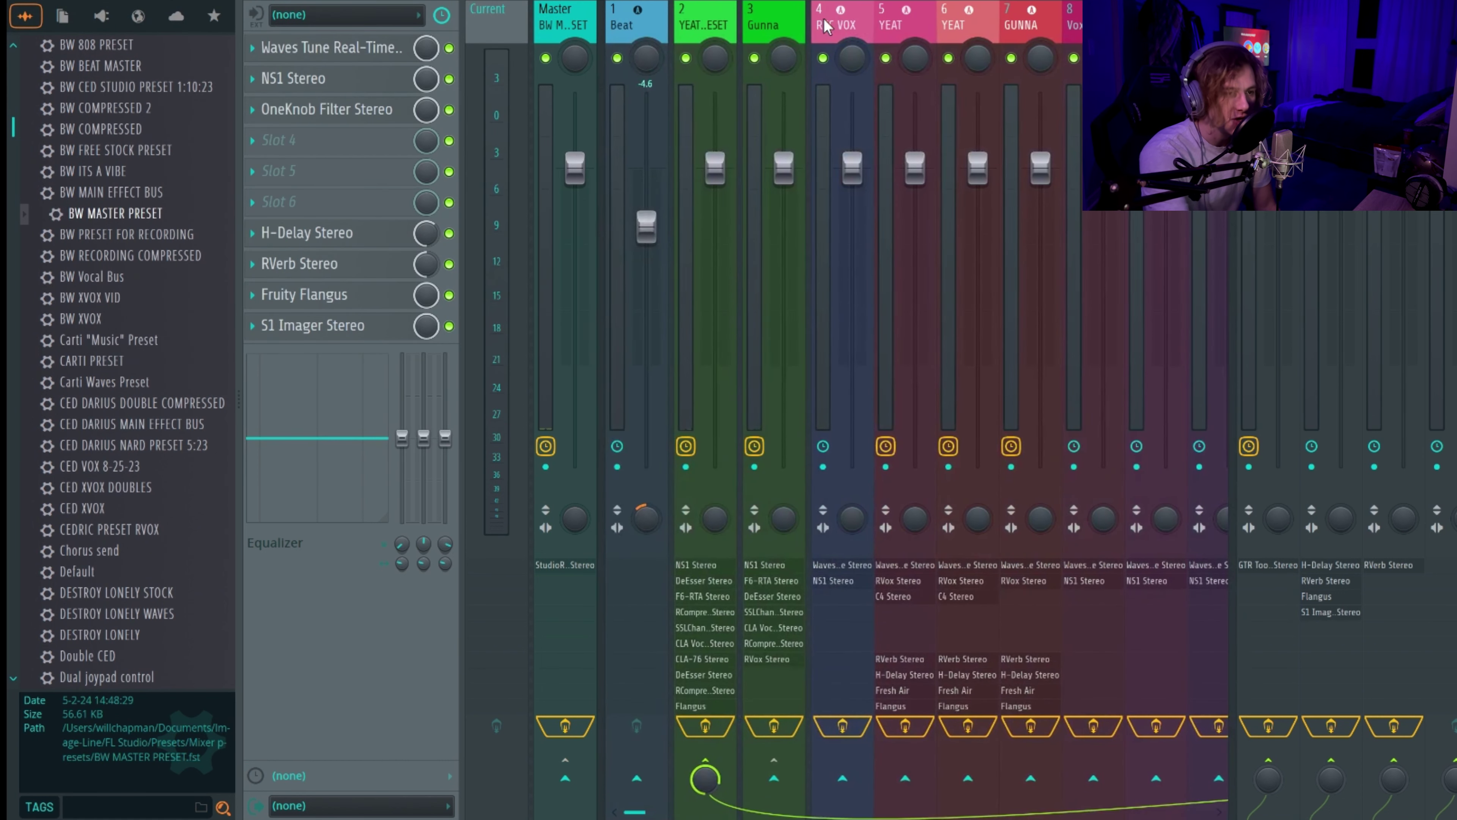
{"action": "left_click", "coordinate": [722, 26]}
{"action": "scroll", "coordinate": [722, 25], "scroll_direction": "down", "scroll_amount": 8}
{"action": "left_click", "coordinate": [849, 26]}
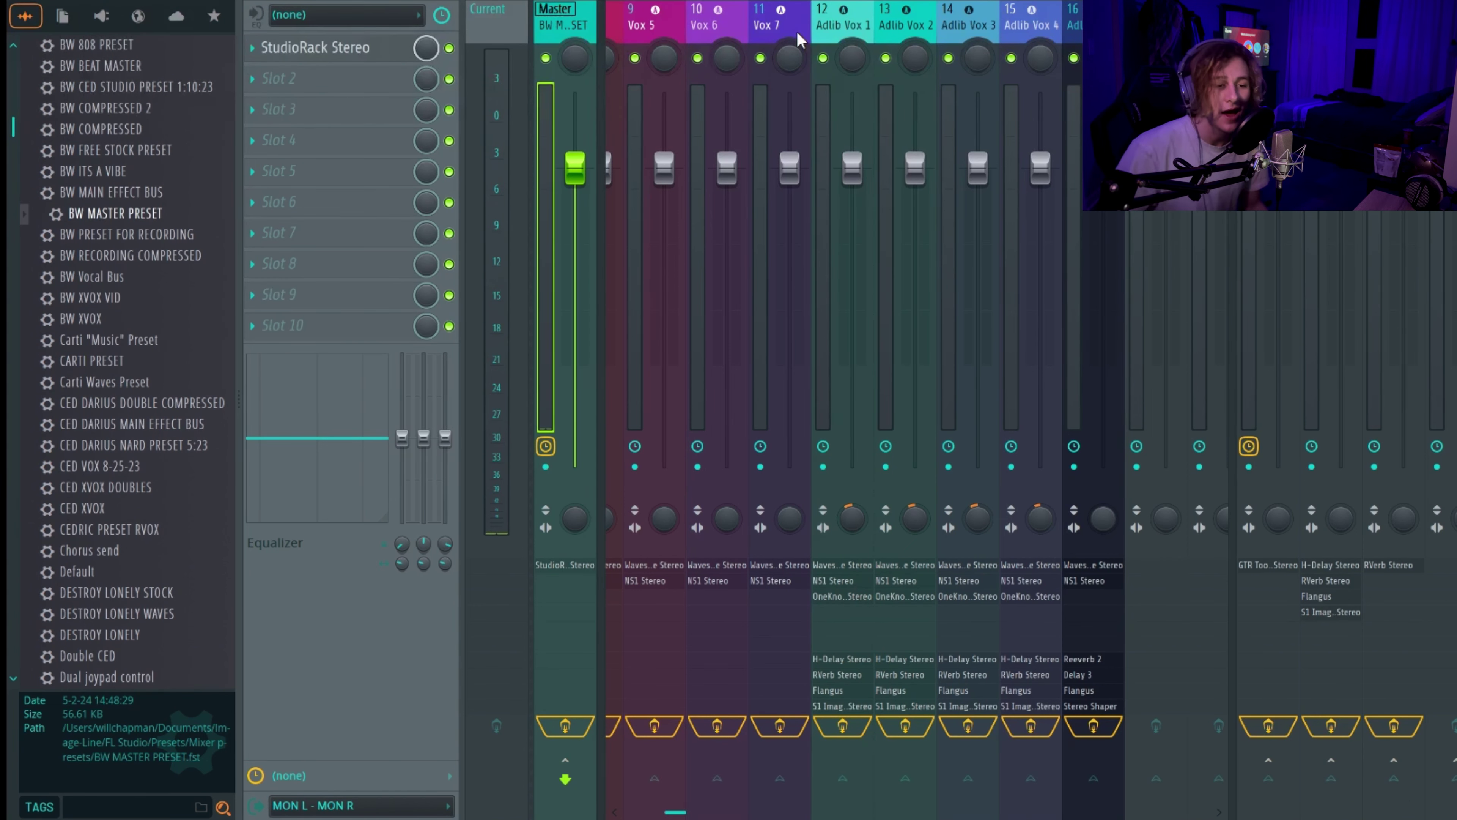
Step: Return to the playlist to listen to the vocals with the beat, and stop playback
{"action": "key", "text": "F5"}
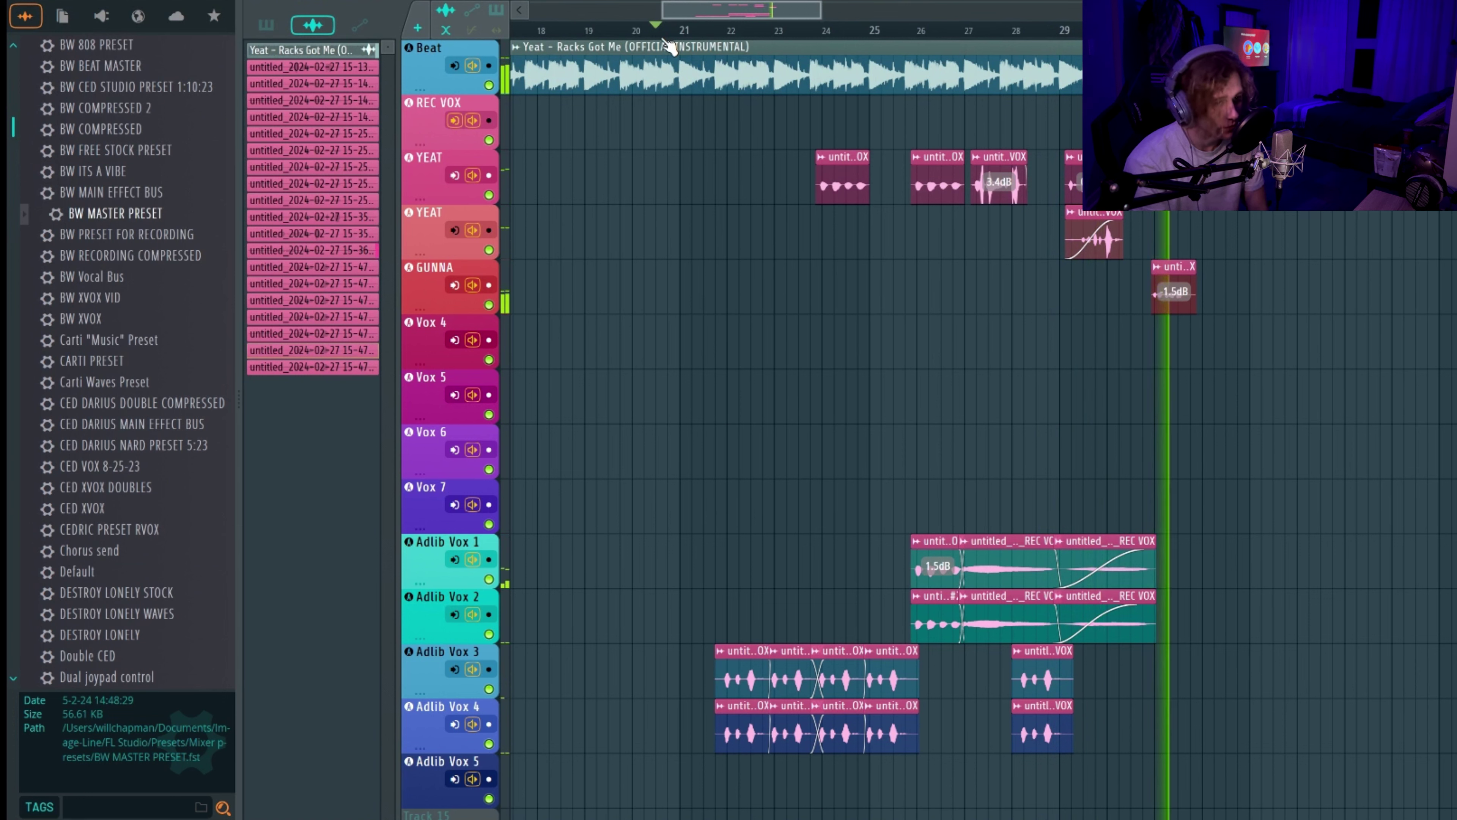
{"action": "key", "text": "space"}
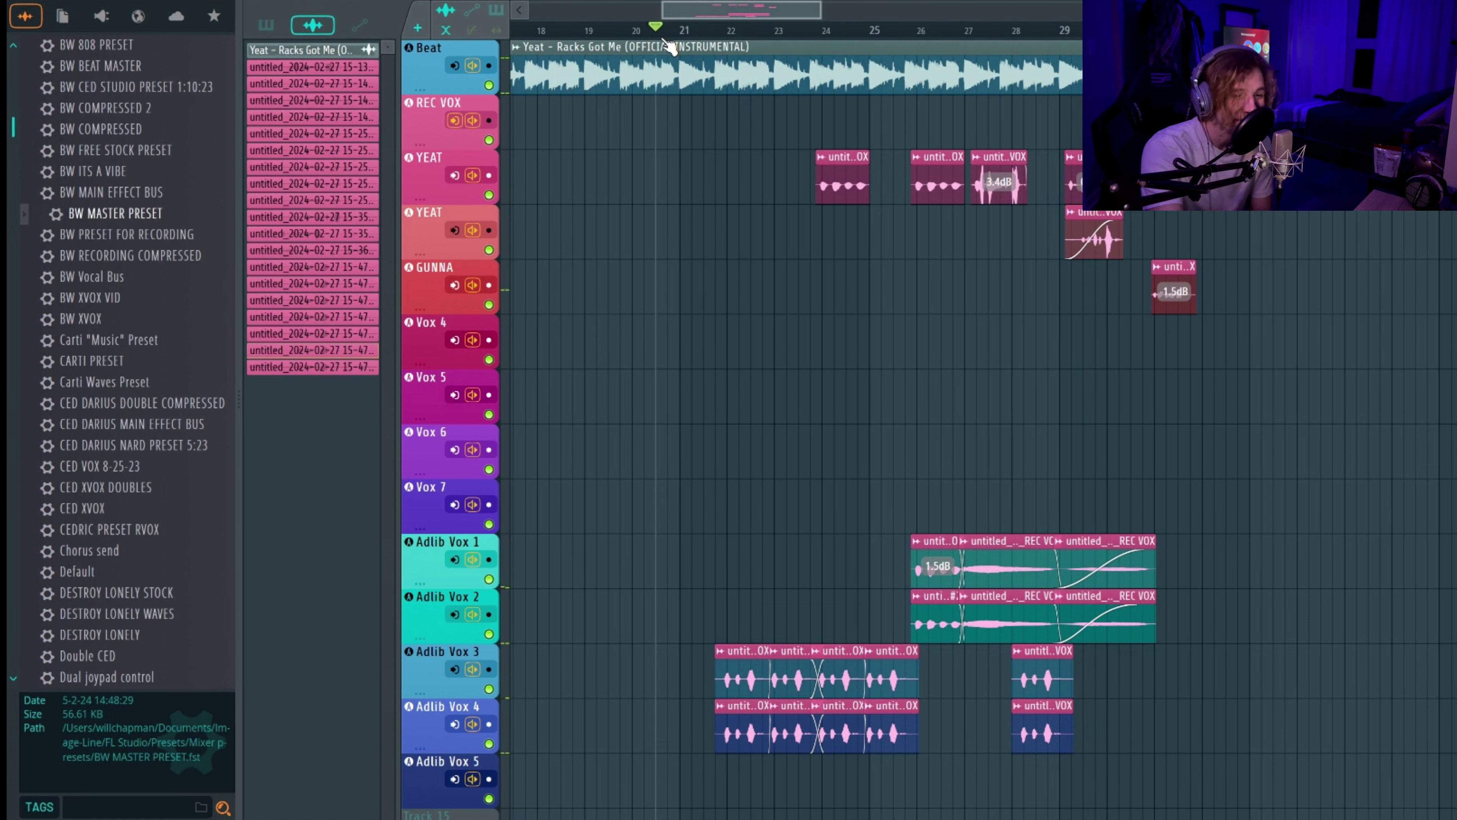